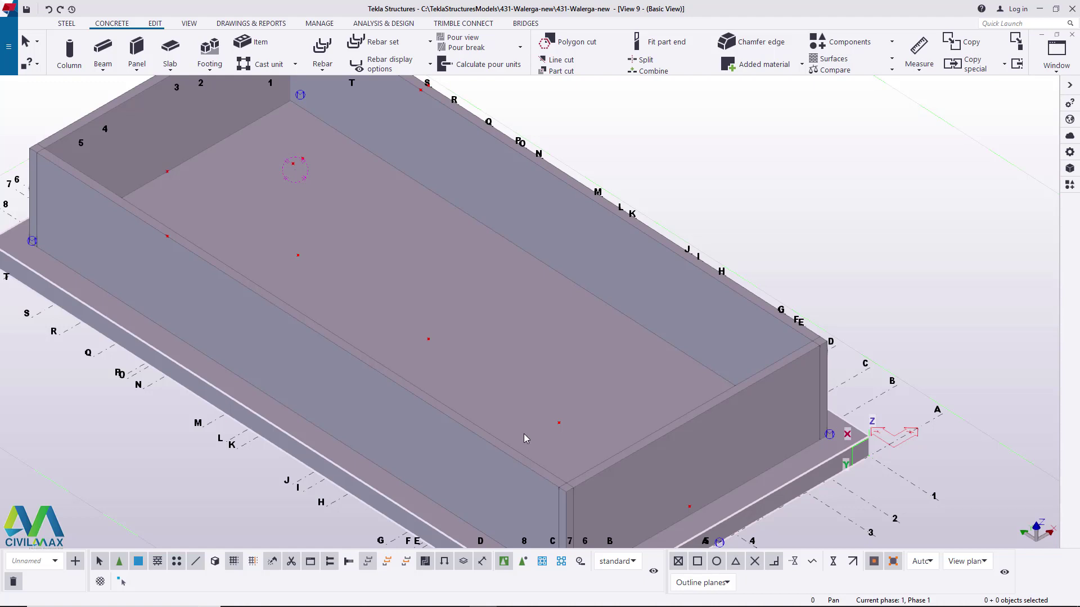
Place a concrete column on the tank floor at the construction point nearest the end wall by grid line T.
scroll(454, 336, "down", 3)
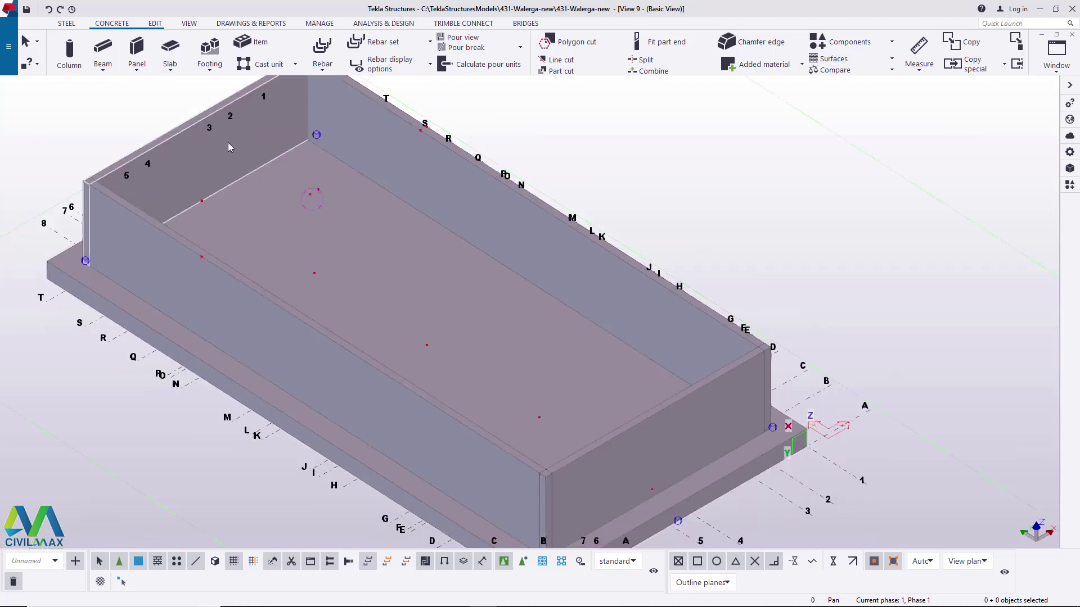
scroll(228, 143, "up", 5)
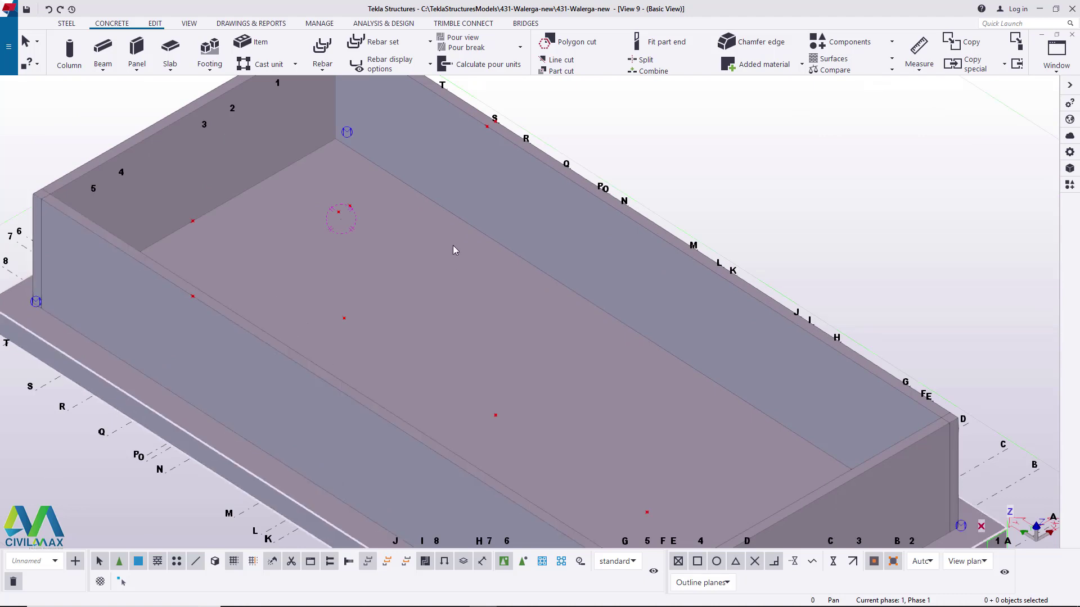
scroll(433, 225, "down", 3)
scroll(449, 281, "up", 3)
scroll(447, 271, "down", 3)
scroll(490, 308, "up", 3)
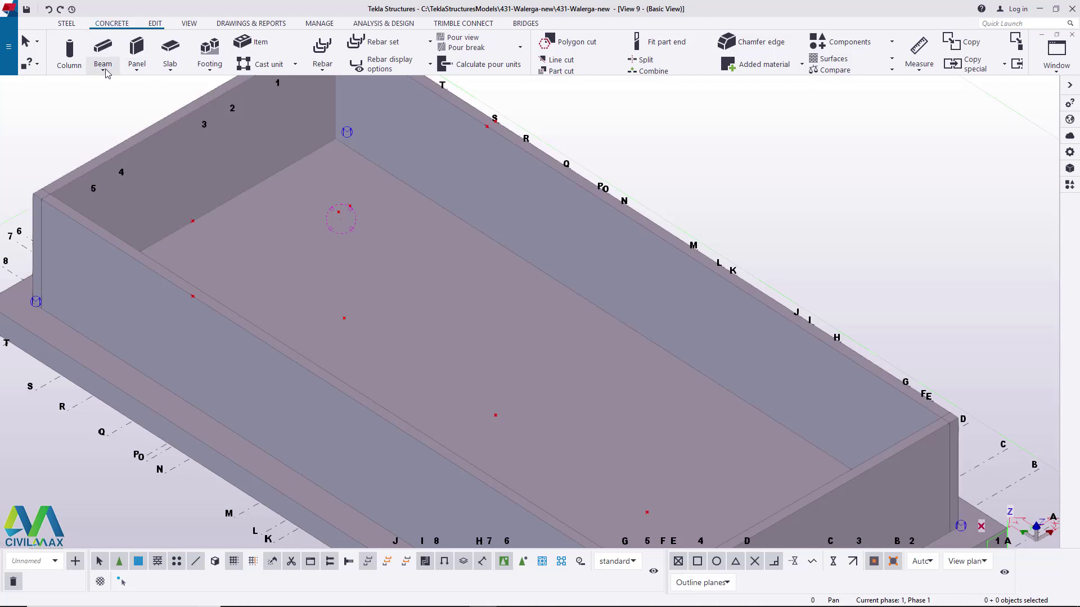
left_click(69, 53)
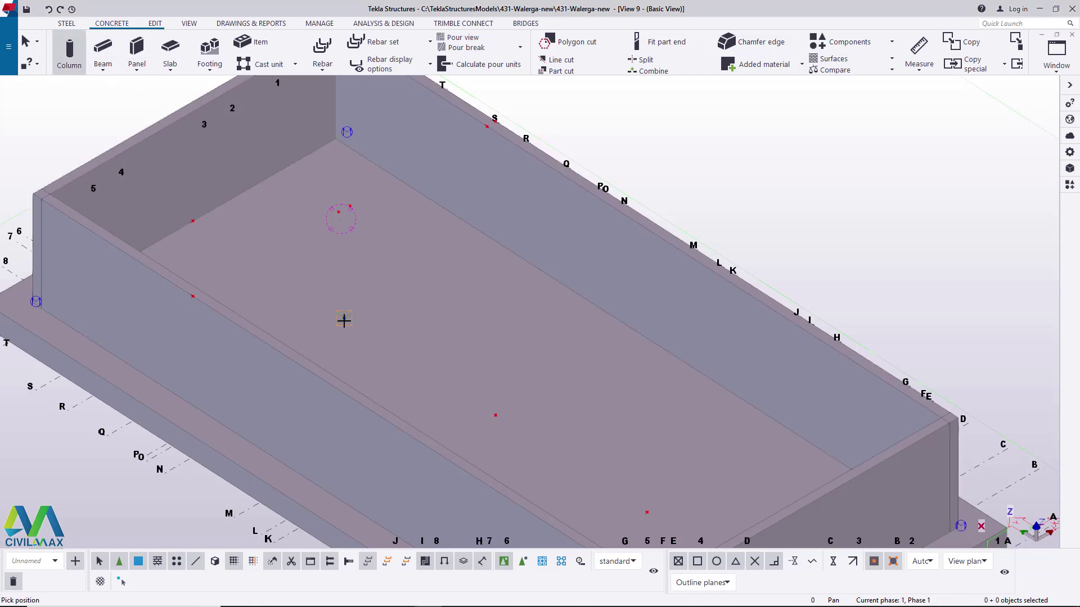
left_click(344, 319)
right_click(682, 121)
left_click(697, 131)
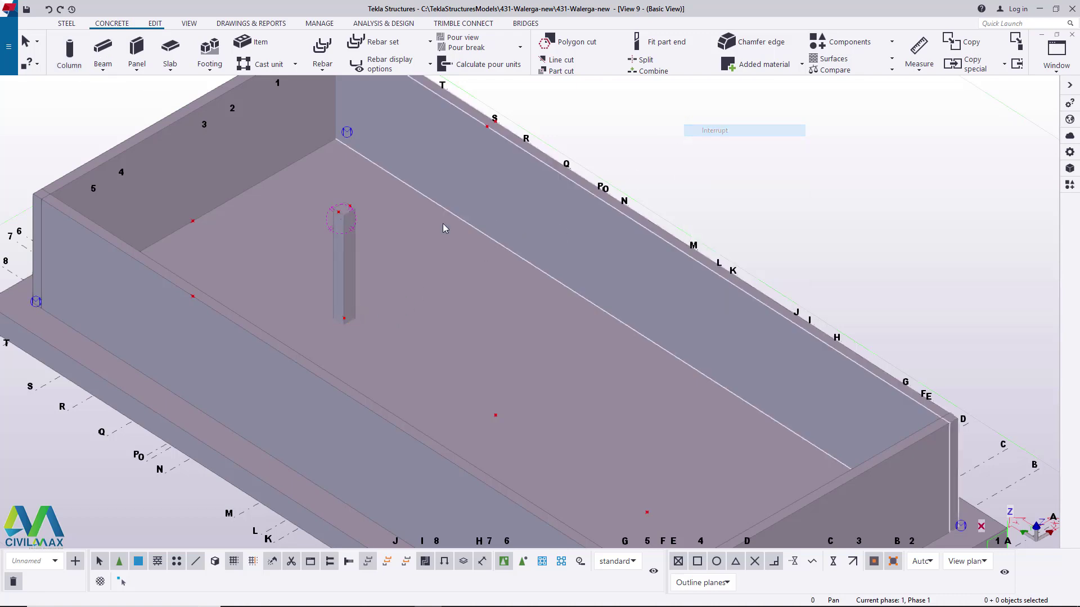
Try a top level of 7000 mm for the placed column and undo the change.
scroll(335, 226, "up", 3)
double_click(335, 227)
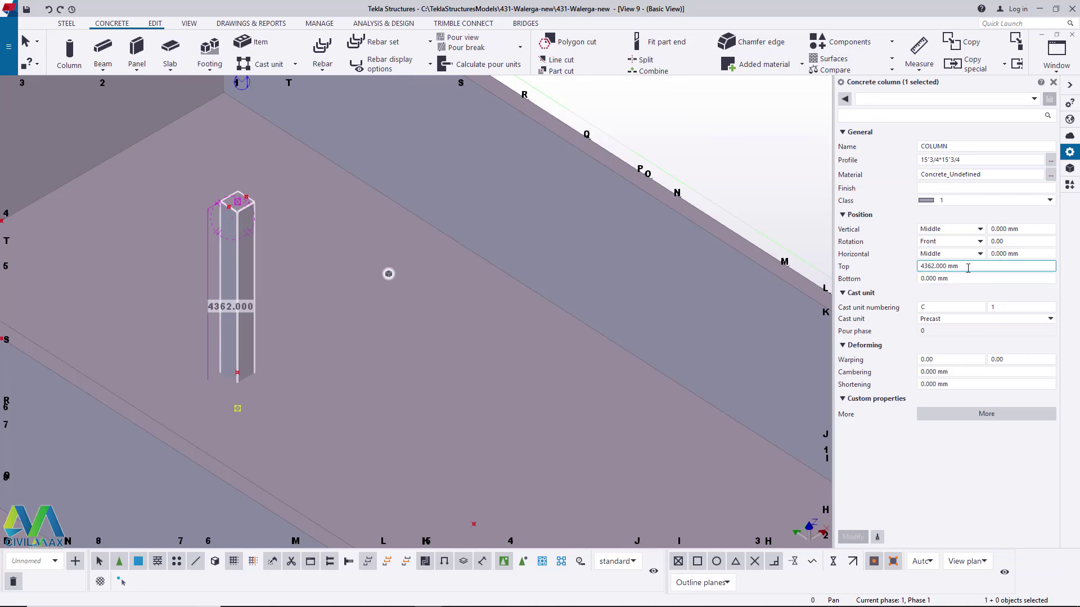
left_click(896, 269)
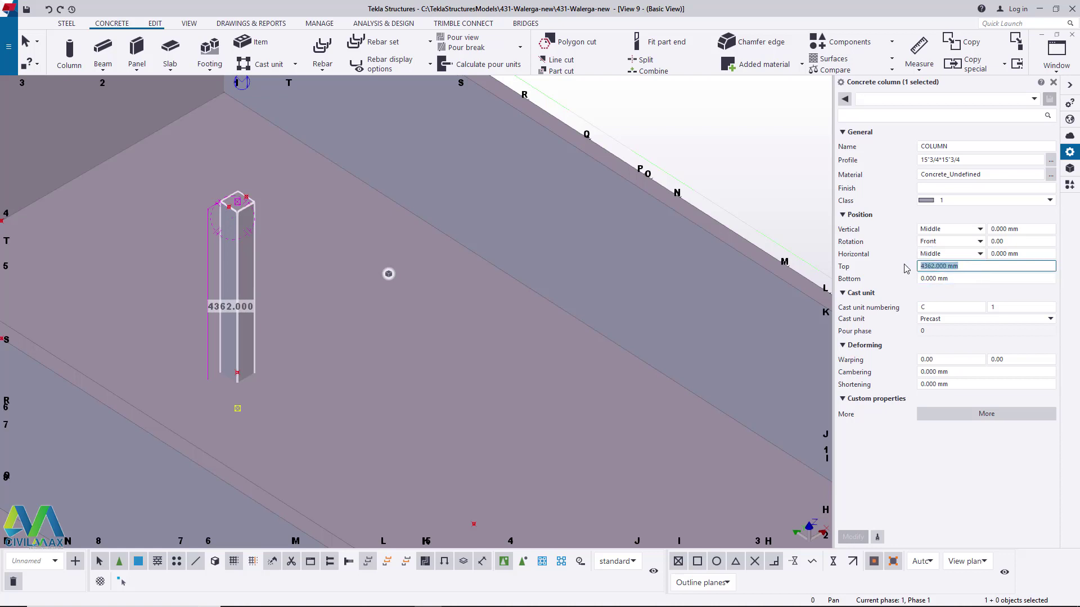
type("70")
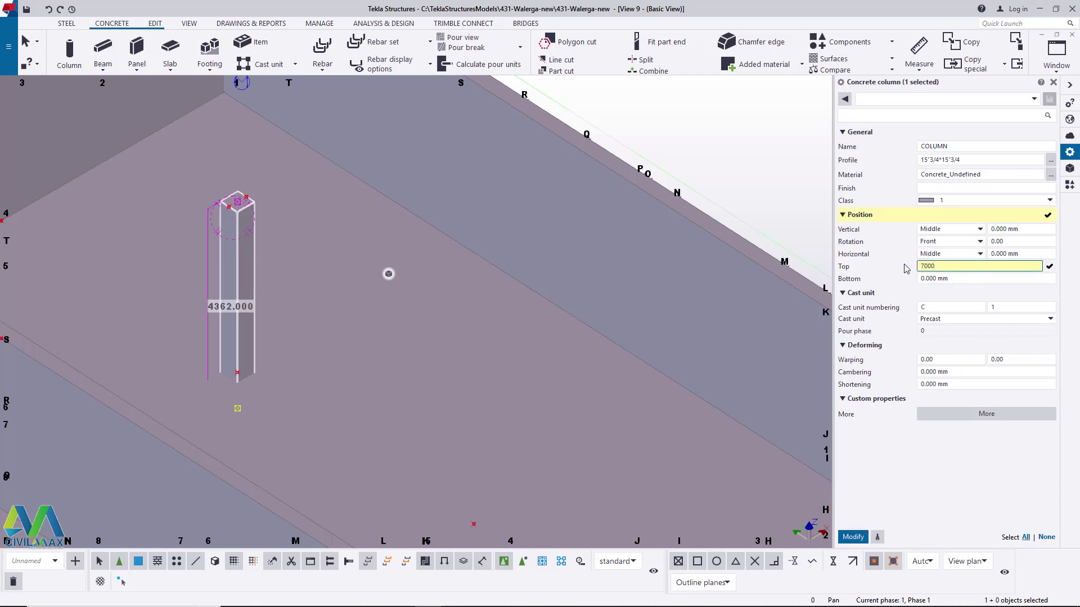
type("00")
left_click(859, 534)
scroll(416, 448, "down", 3)
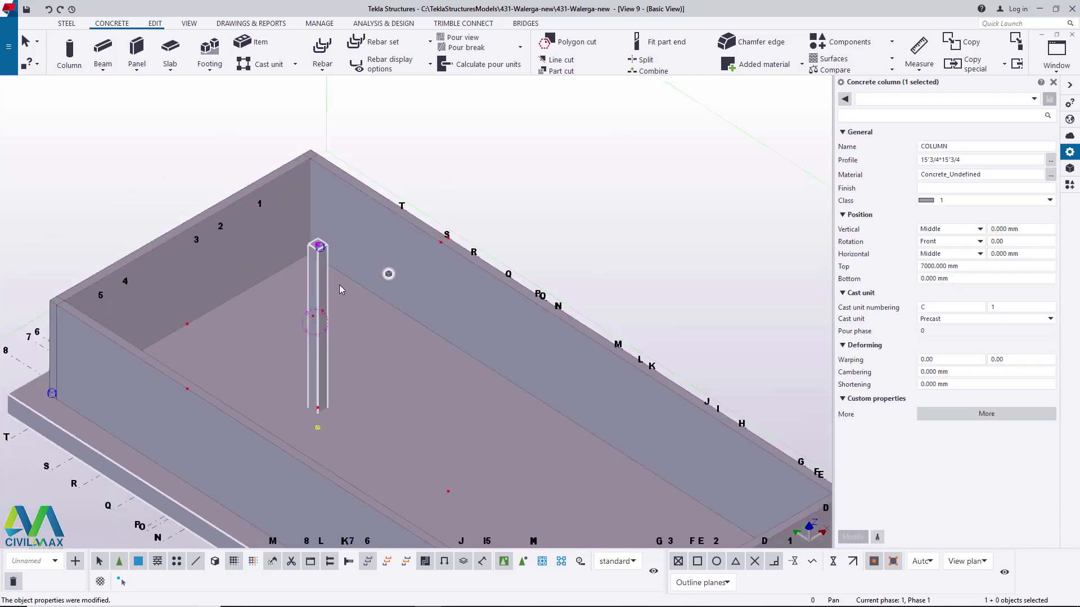
scroll(321, 266, "up", 4)
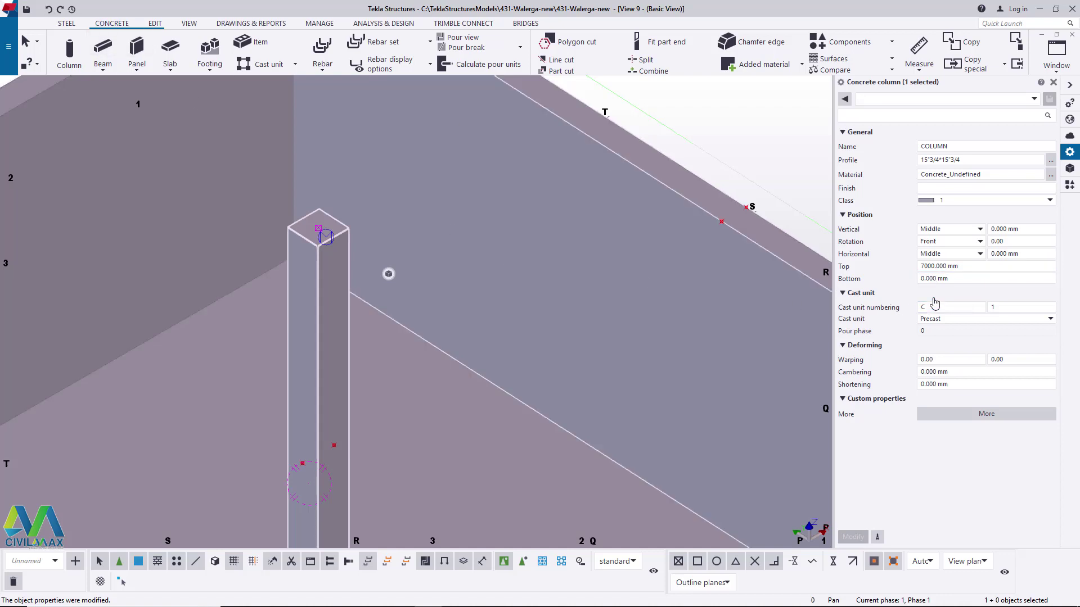
left_click(49, 9)
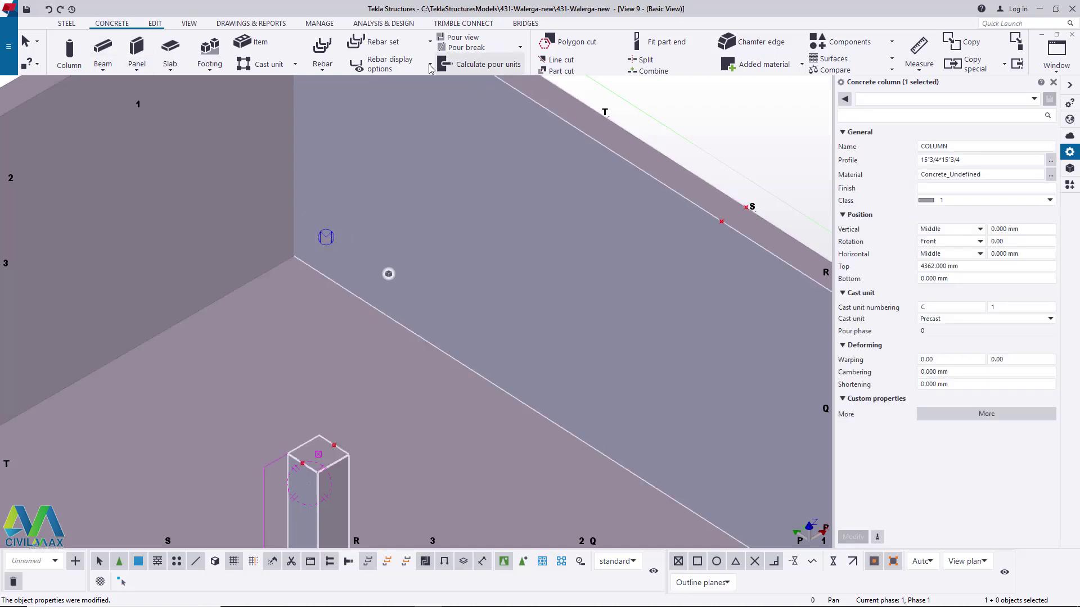
Rotate the 3D view to examine the column's height against the walls, and close its properties.
left_click(189, 23)
left_click(435, 58)
left_click(439, 81)
left_click_drag(347, 394, 370, 401)
middle_click_drag(370, 400, 364, 444, "ctrl")
right_click(480, 230)
left_click(496, 233)
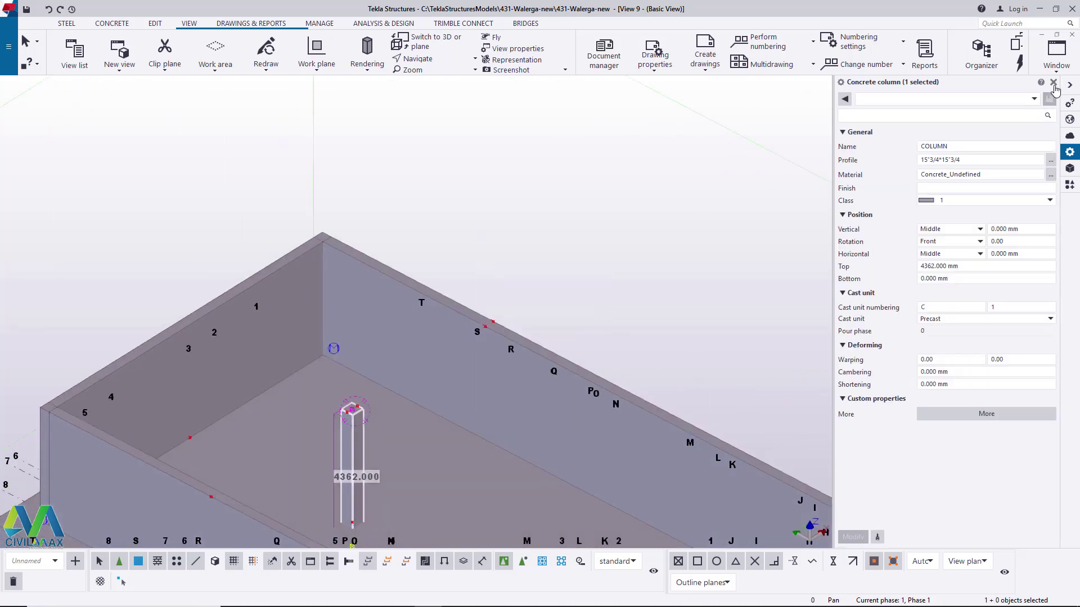
left_click(1053, 82)
scroll(402, 326, "down", 4)
scroll(403, 326, "up", 5)
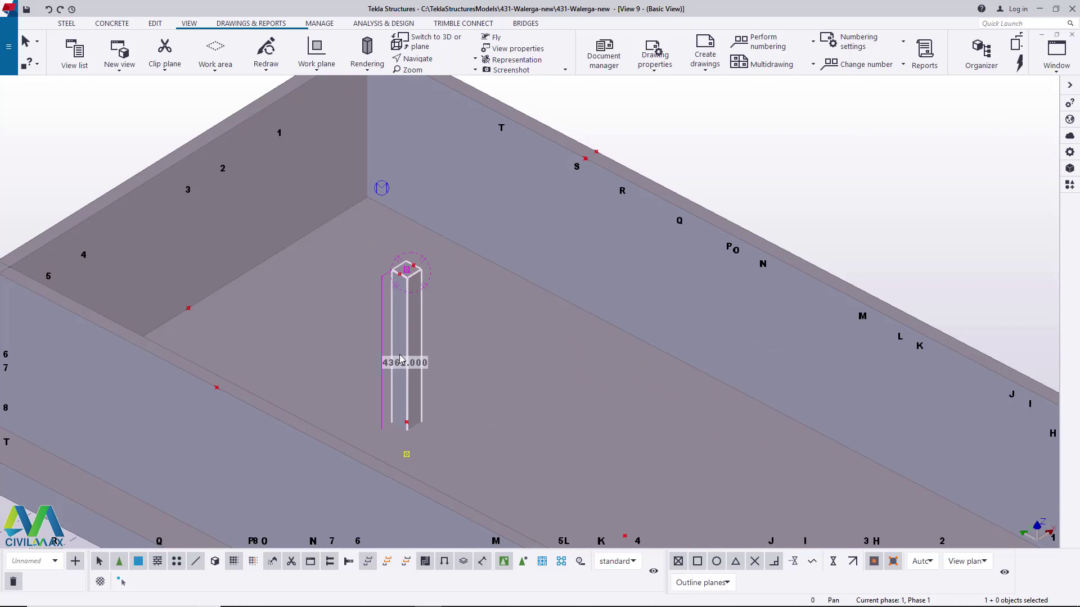
scroll(375, 377, "down", 4)
scroll(374, 374, "up", 4)
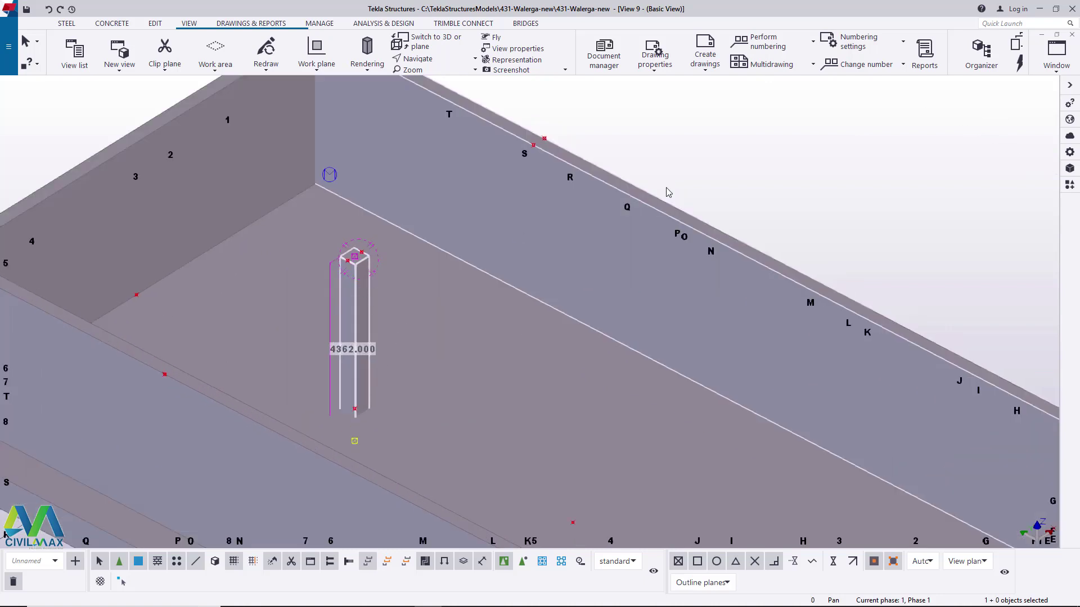
Copy the column from its base point to the middle construction point on the floor.
right_click(739, 133)
left_click(779, 198)
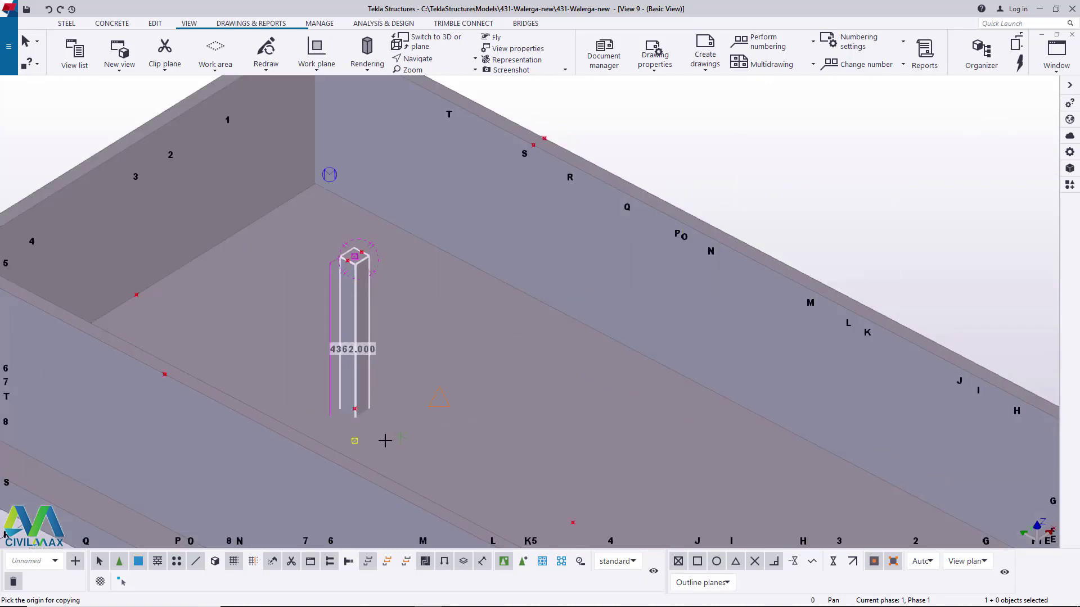
scroll(371, 427, "up", 5)
scroll(416, 281, "down", 4)
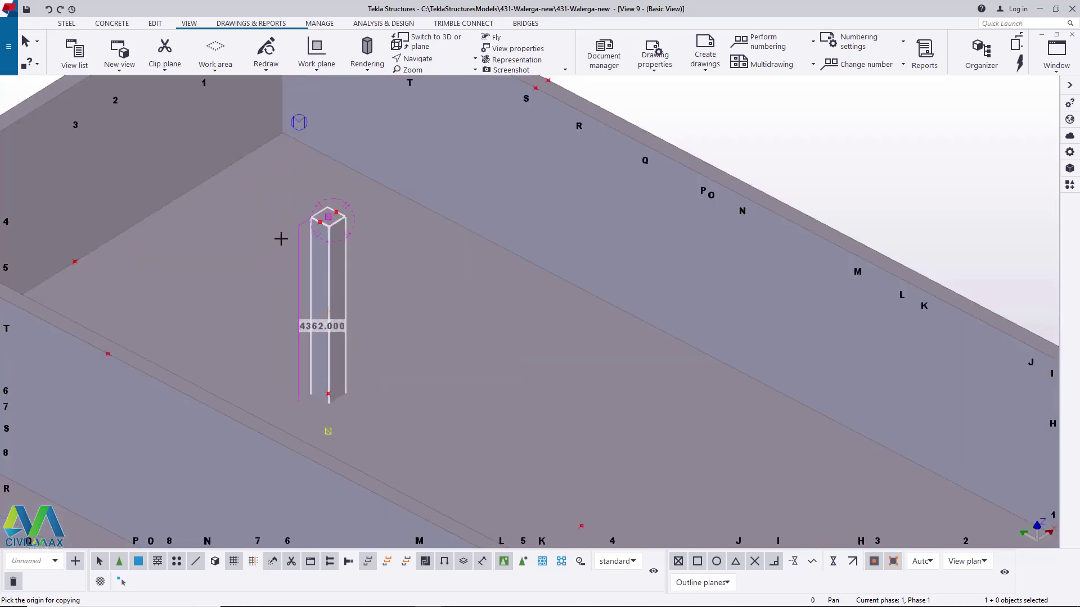
scroll(330, 393, "up", 5)
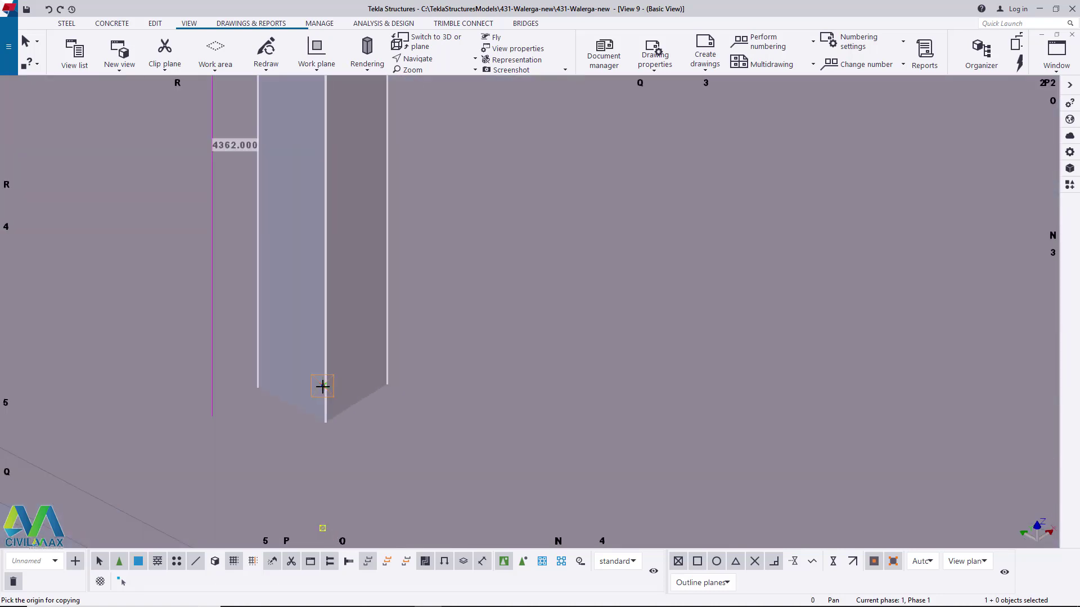
left_click(322, 387)
scroll(284, 287, "down", 8)
scroll(418, 354, "up", 6)
scroll(417, 354, "up", 2)
left_click(378, 325)
Place another copy of the column at the last construction point along the row and end the copying.
scroll(311, 261, "down", 2)
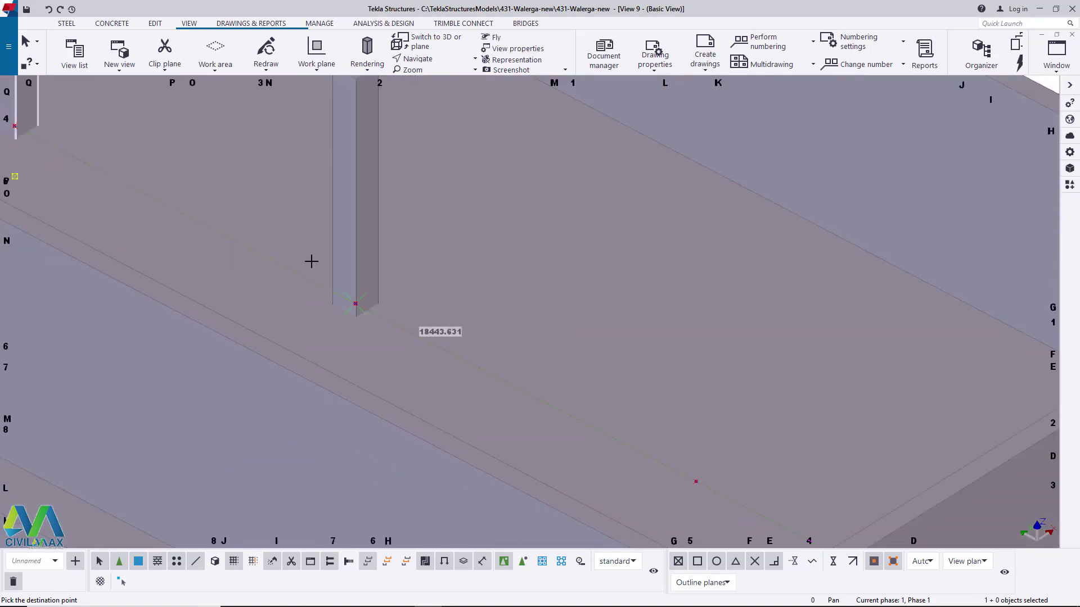
scroll(475, 325, "down", 4)
scroll(525, 393, "up", 7)
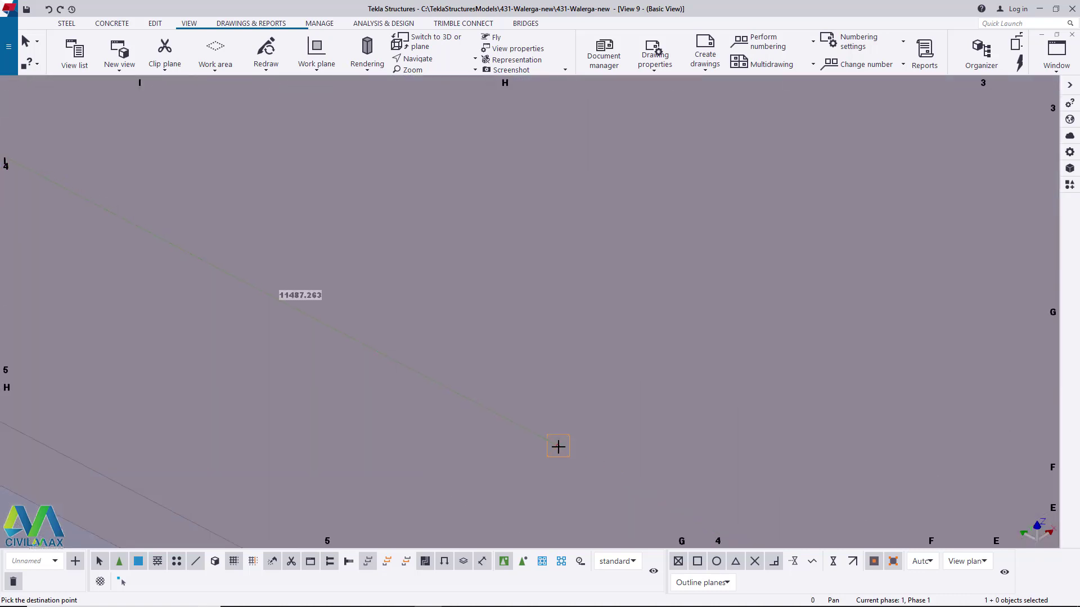
right_click(513, 259)
left_click(544, 266)
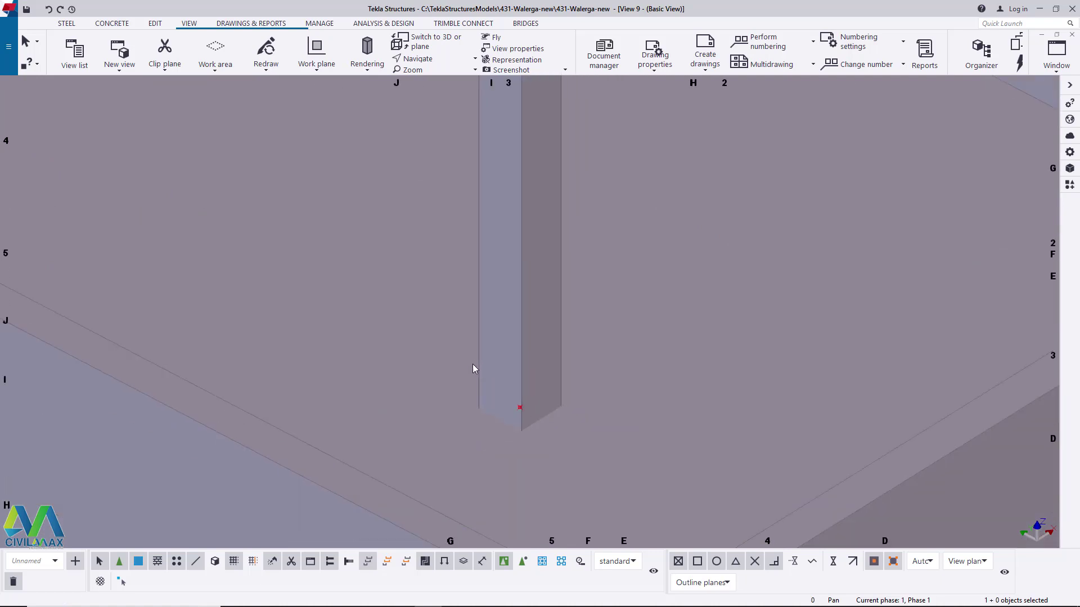
Create a 23600 mm long concrete beam over the three columns, from the outer top edge of one end wall to the opposite one.
scroll(474, 371, "down", 6)
scroll(174, 128, "up", 3)
scroll(174, 128, "up", 3)
scroll(197, 206, "down", 3)
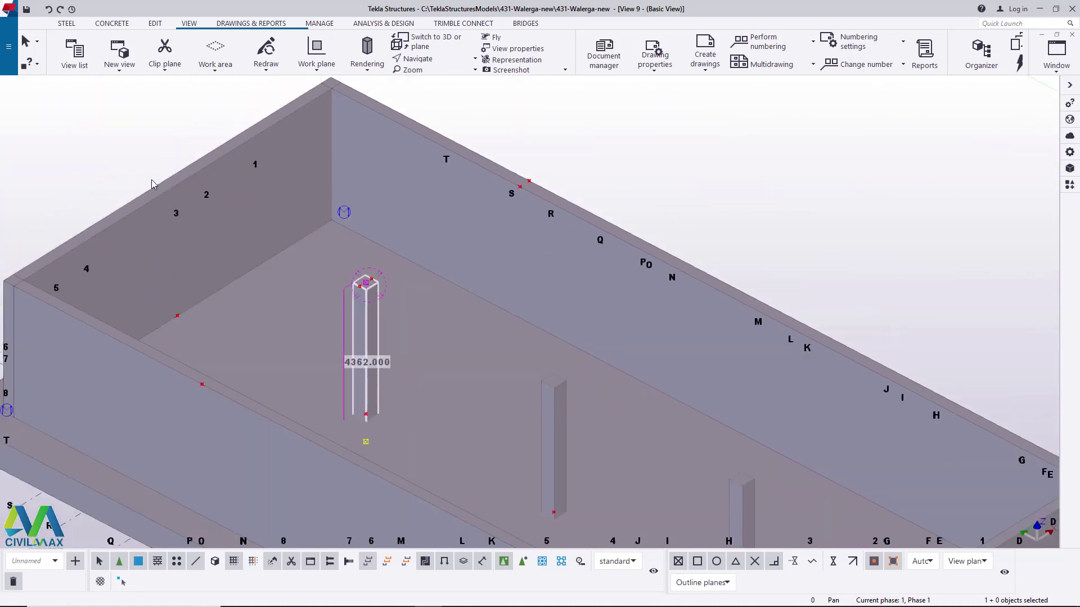
scroll(151, 183, "down", 2)
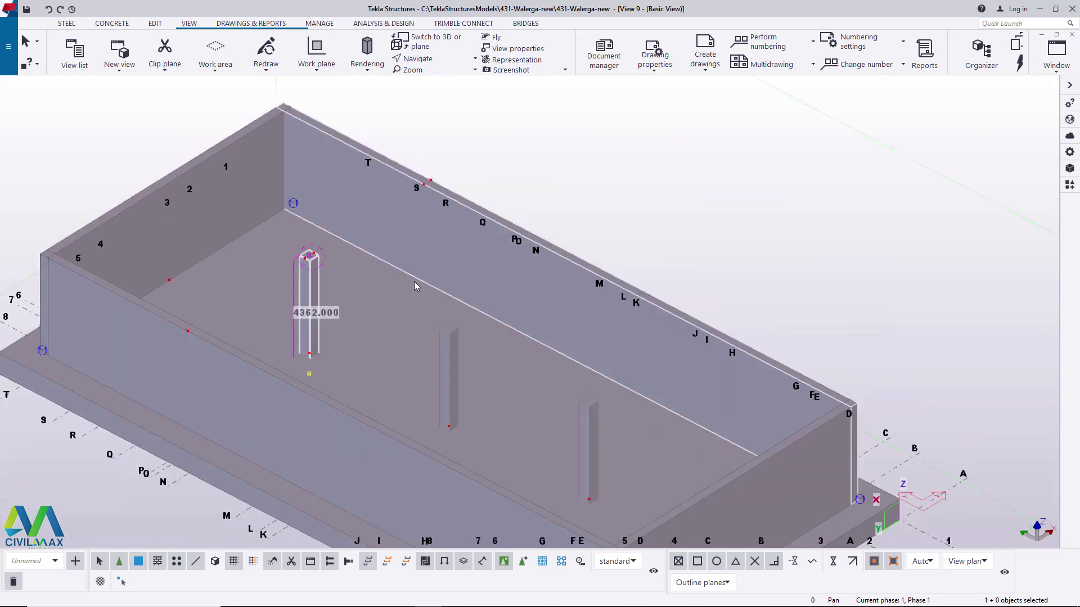
scroll(133, 158, "up", 3)
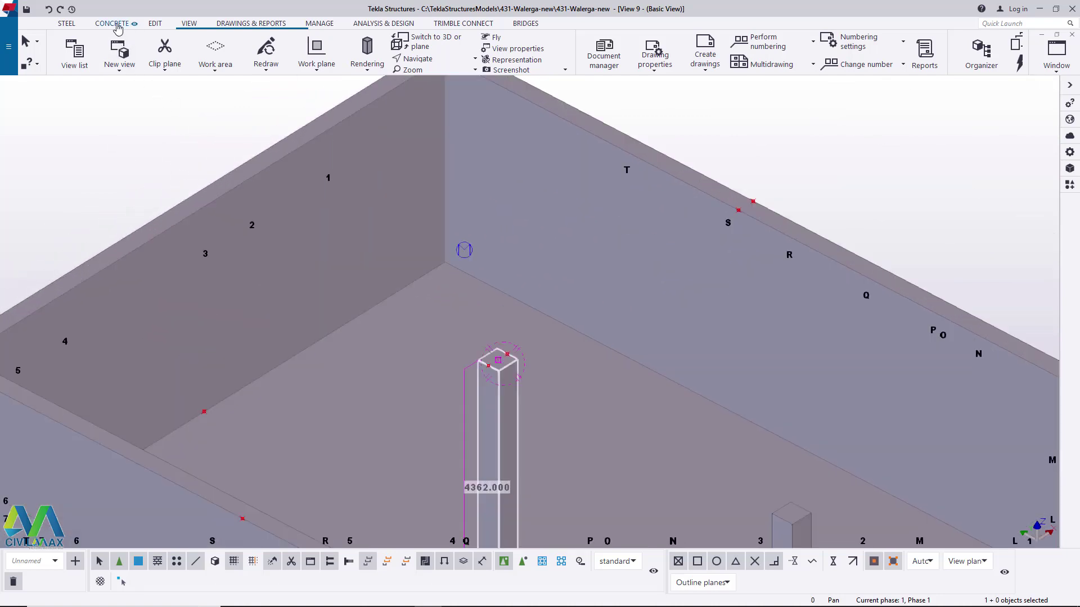
scroll(138, 63, "up", 2)
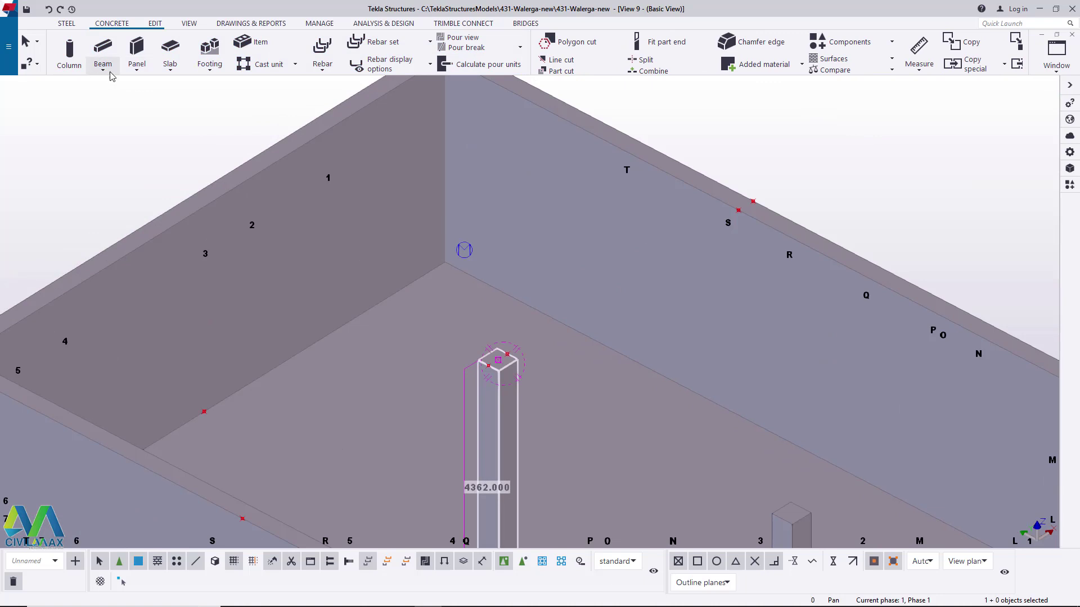
left_click(103, 70)
left_click(119, 87)
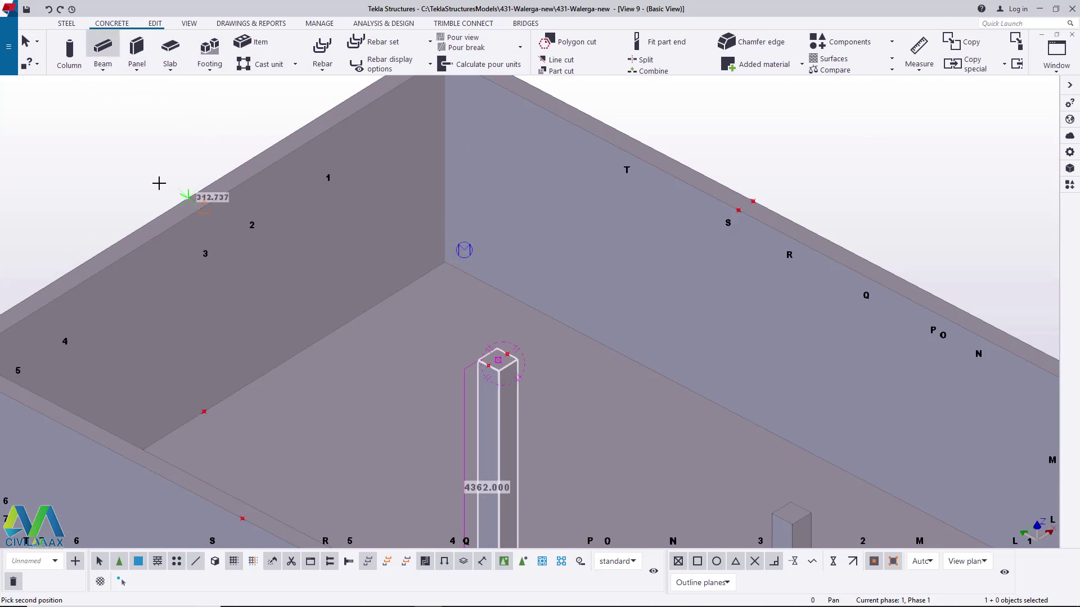
left_click(187, 196)
scroll(163, 186, "down", 5)
scroll(495, 360, "up", 4)
scroll(494, 359, "up", 2)
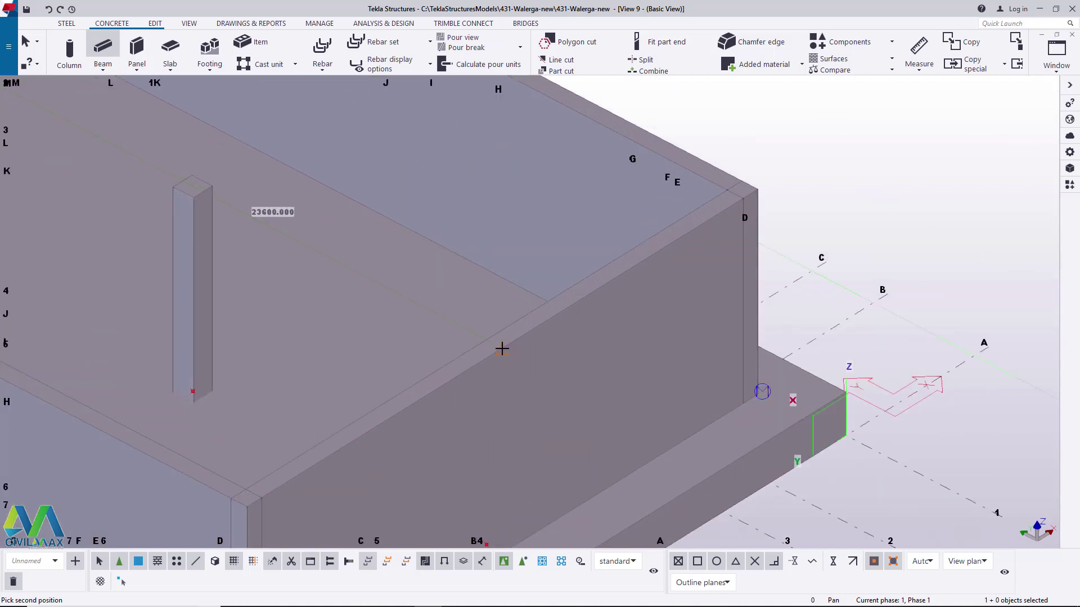
scroll(502, 349, "up", 3)
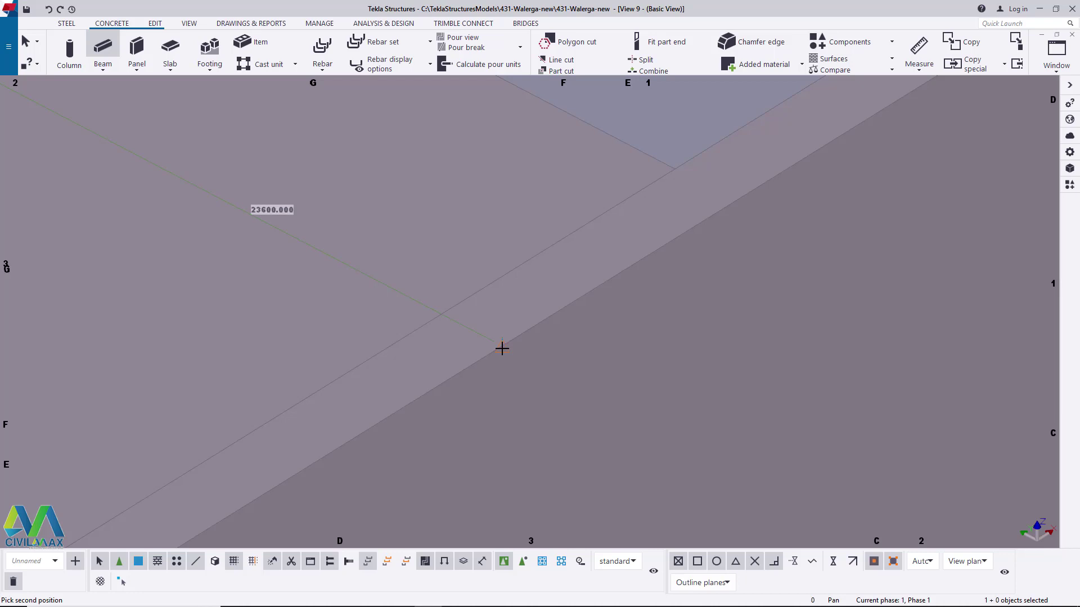
left_click(502, 348)
right_click(502, 341)
left_click(532, 348)
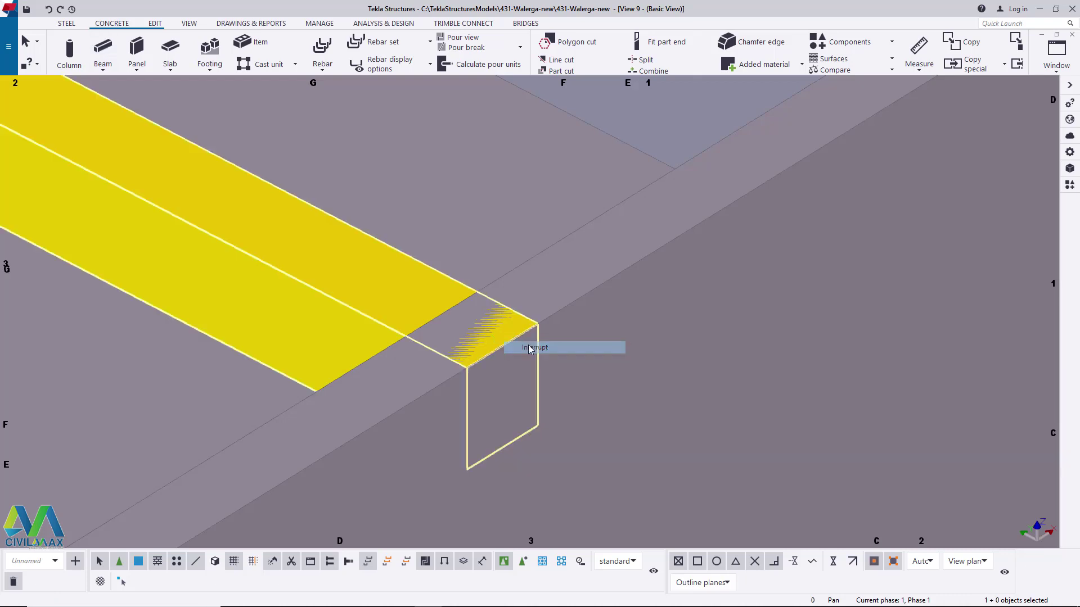
Change the beam's class to Class 1 and deselect it.
scroll(565, 349, "down", 3)
scroll(566, 348, "down", 3)
scroll(419, 290, "up", 6)
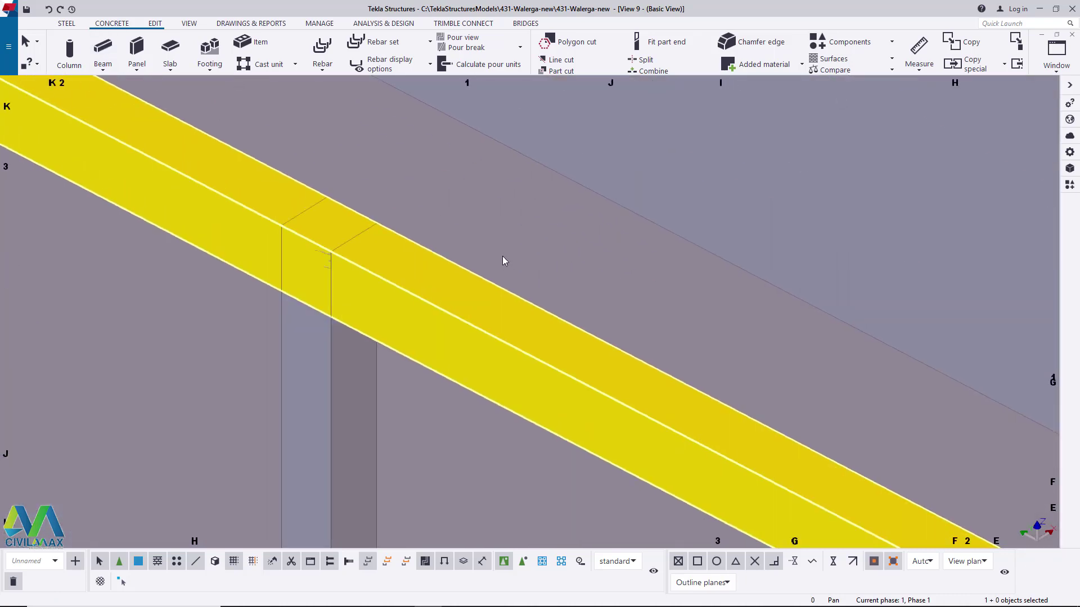
scroll(430, 310, "down", 4)
scroll(456, 321, "down", 2)
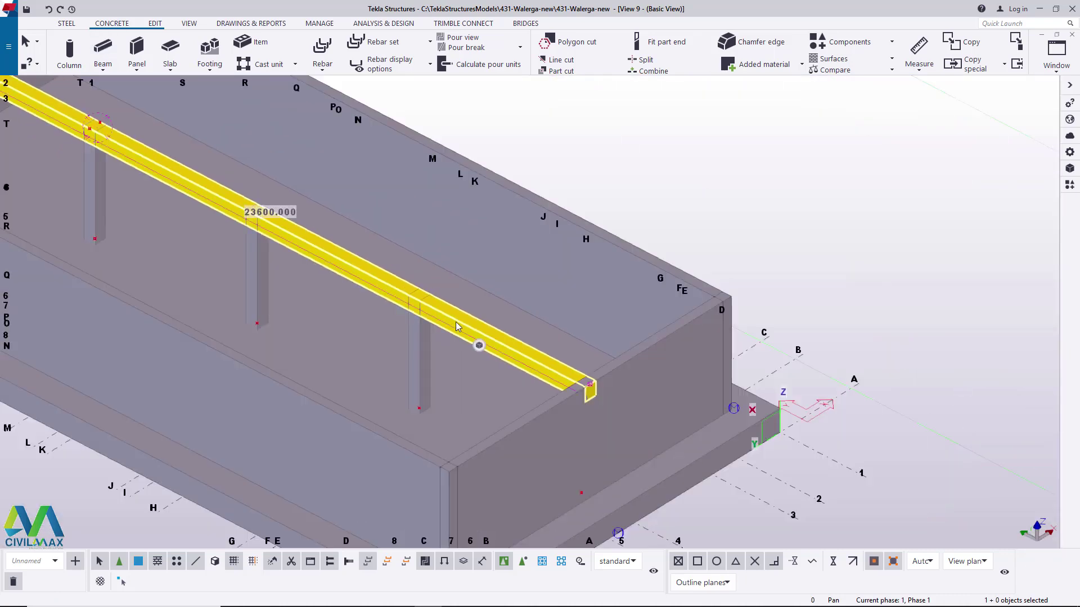
left_click(456, 322)
left_click(516, 363)
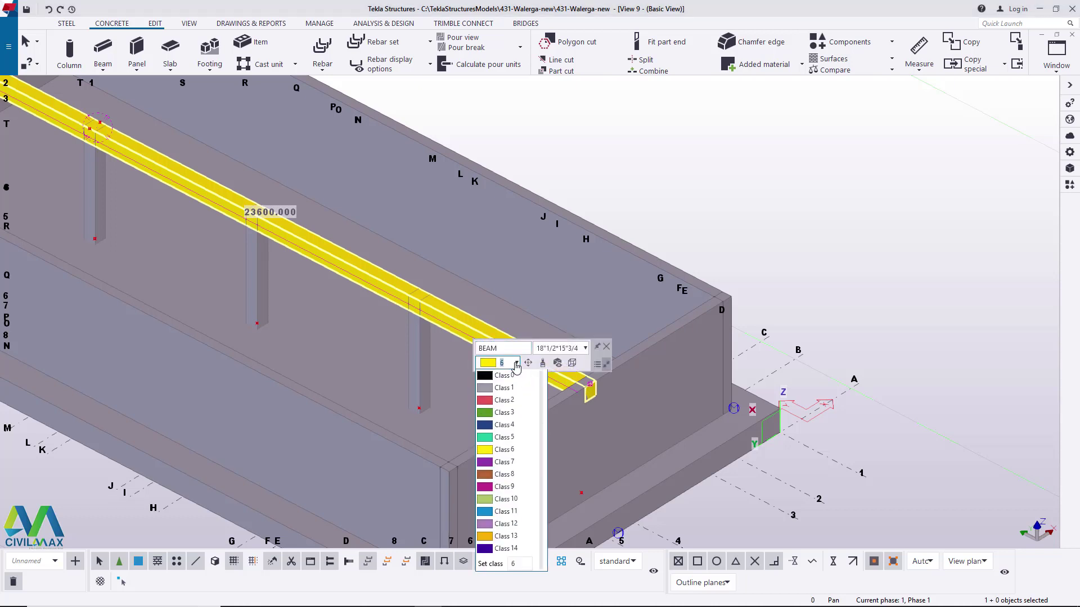
left_click(507, 389)
left_click(851, 217)
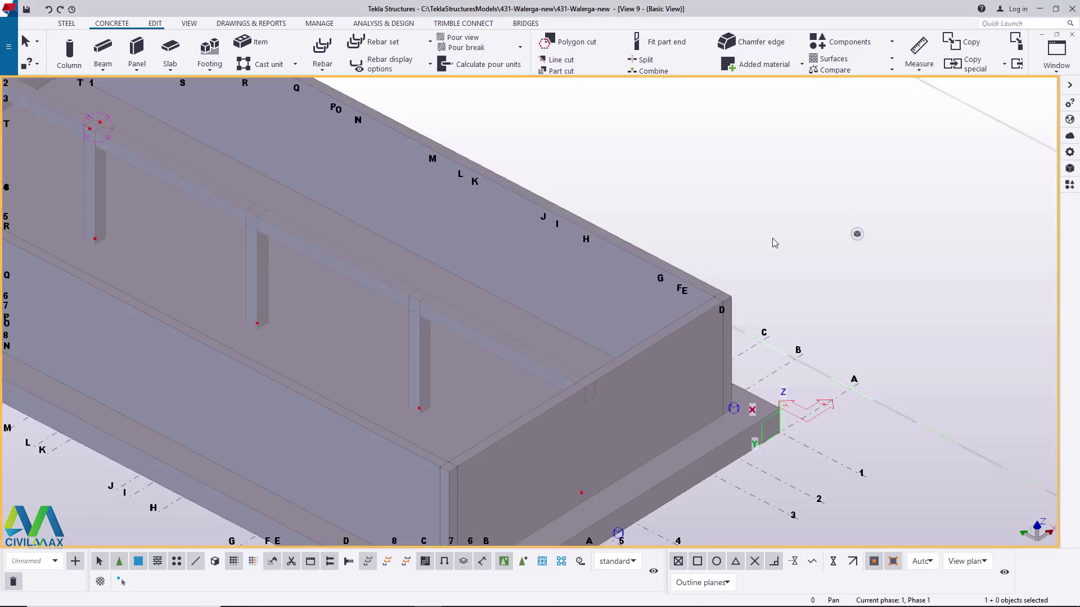
scroll(718, 402, "down", 3)
scroll(397, 231, "up", 5)
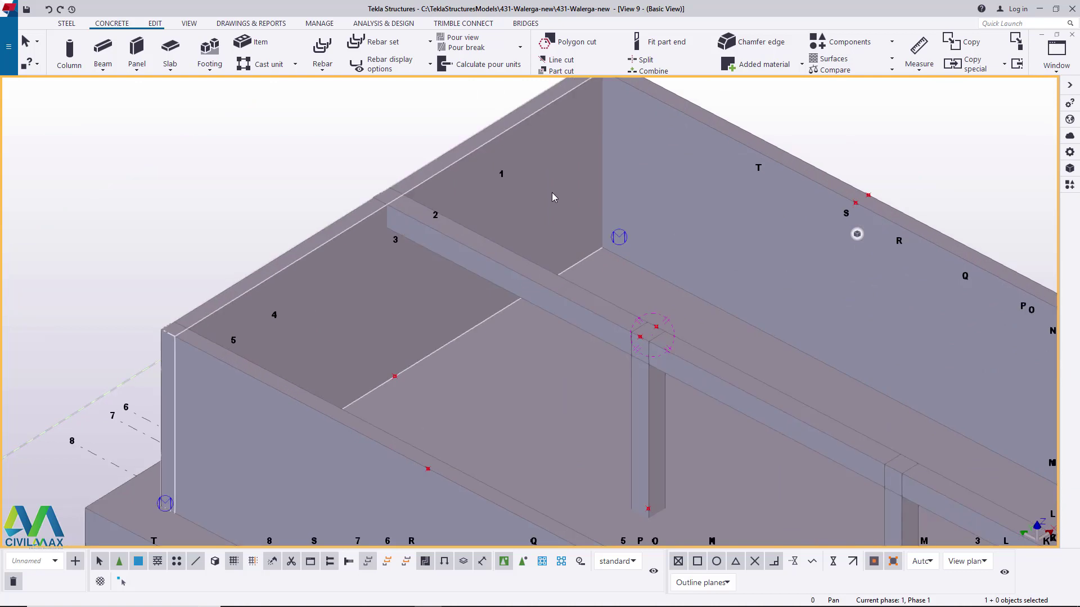
scroll(552, 196, "down", 5)
middle_click_drag(214, 248, 356, 211, "ctrl")
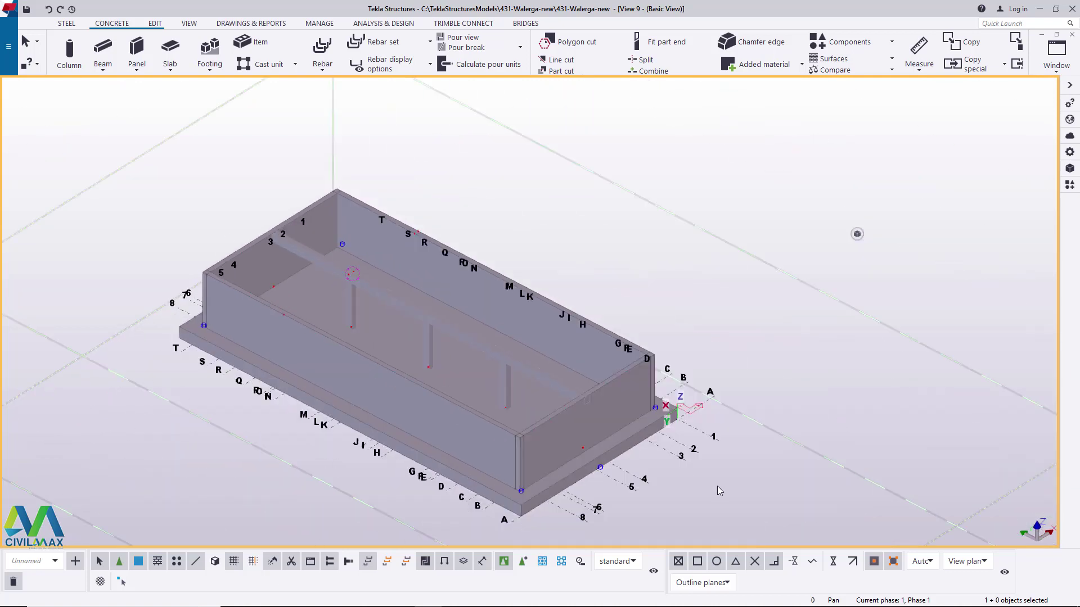
scroll(358, 212, "up", 5)
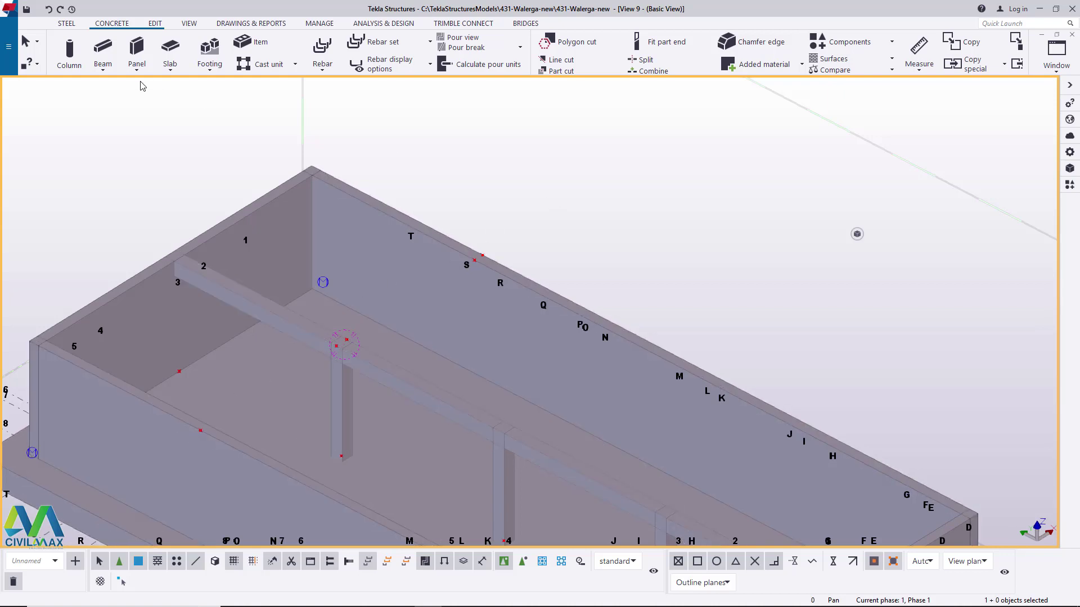
Create a 10900 mm long concrete beam across the tank over the first column, between the outer top edges of the two long walls.
left_click(103, 66)
left_click(112, 89)
scroll(221, 405, "up", 5)
left_click(176, 459)
scroll(278, 417, "down", 6)
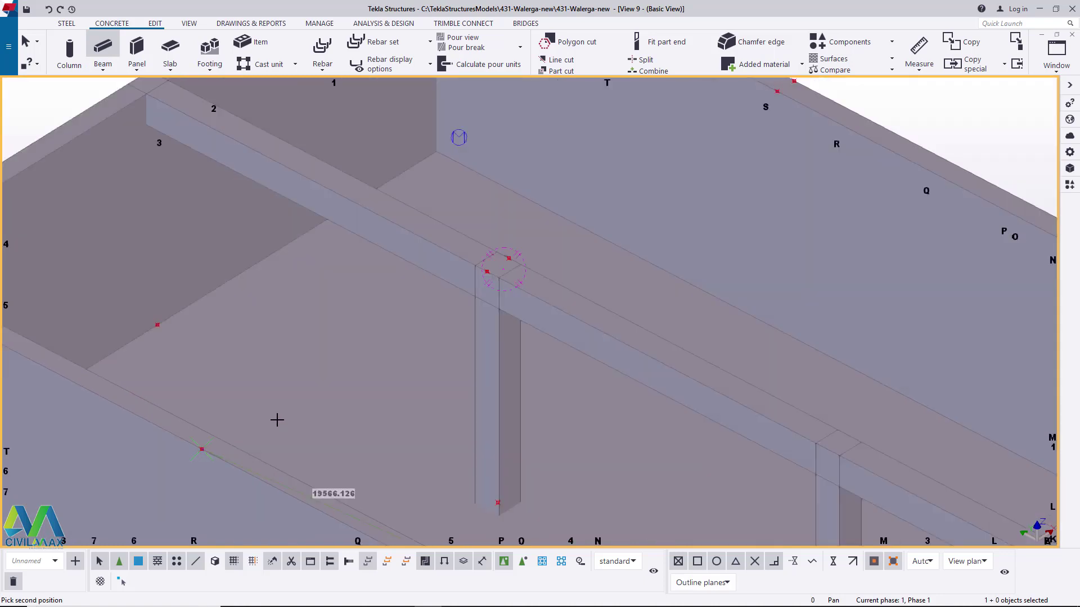
scroll(455, 289, "up", 7)
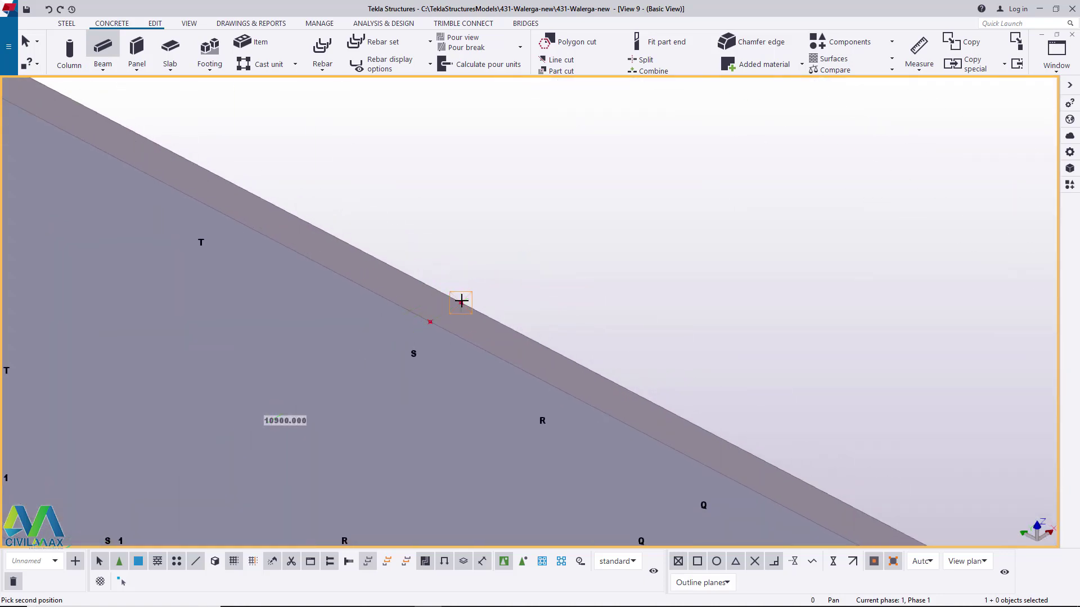
left_click(461, 300)
right_click(588, 224)
left_click(615, 229)
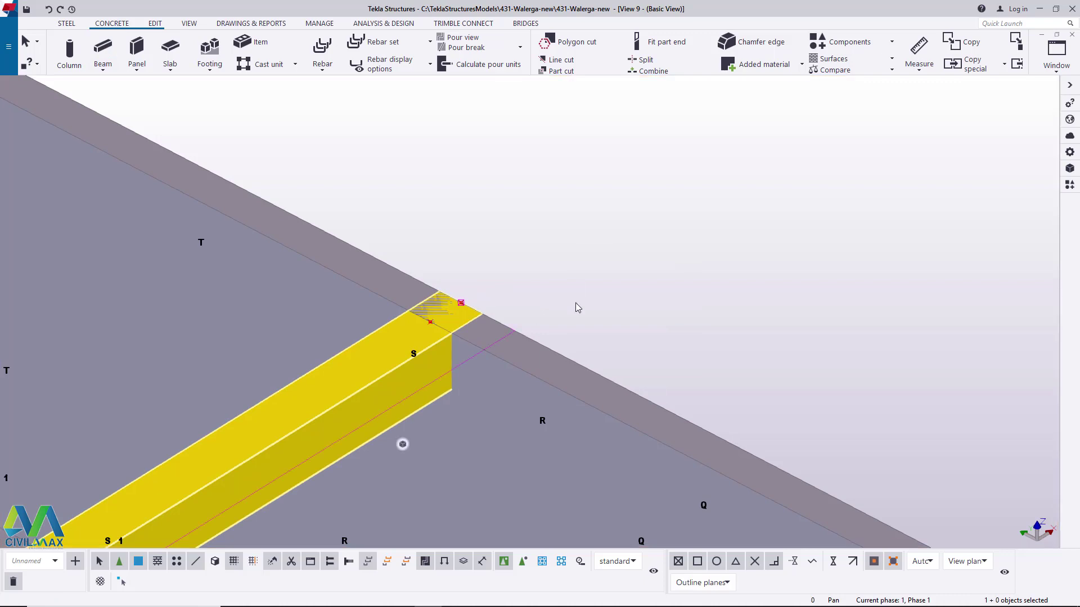
Change the cross beam's class to Class 1 and deselect it.
mouse_move(405, 444)
left_click(439, 461)
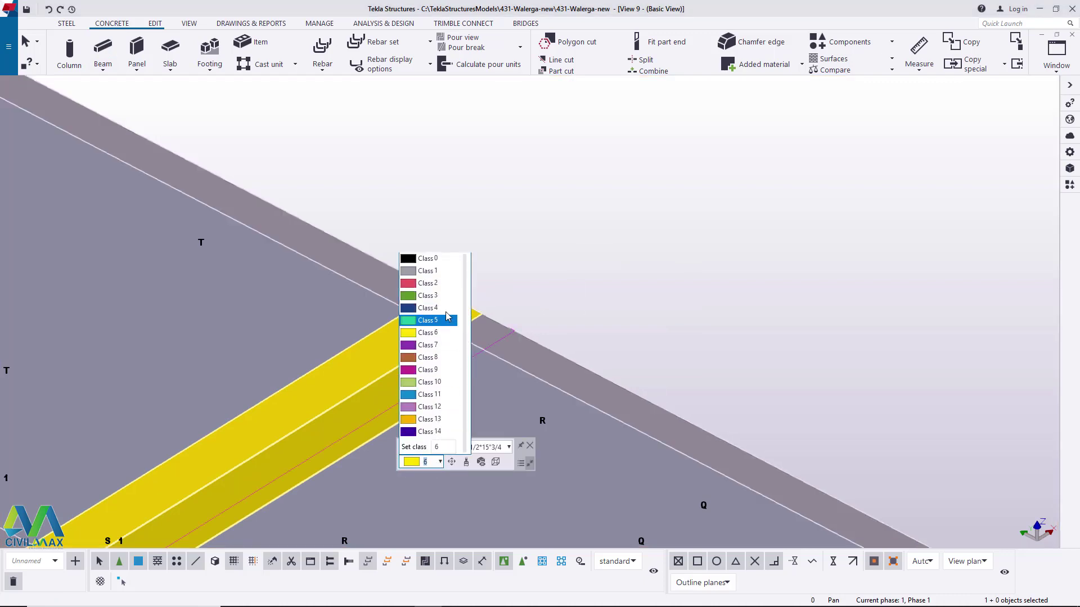
left_click(427, 270)
scroll(562, 224, "down", 3)
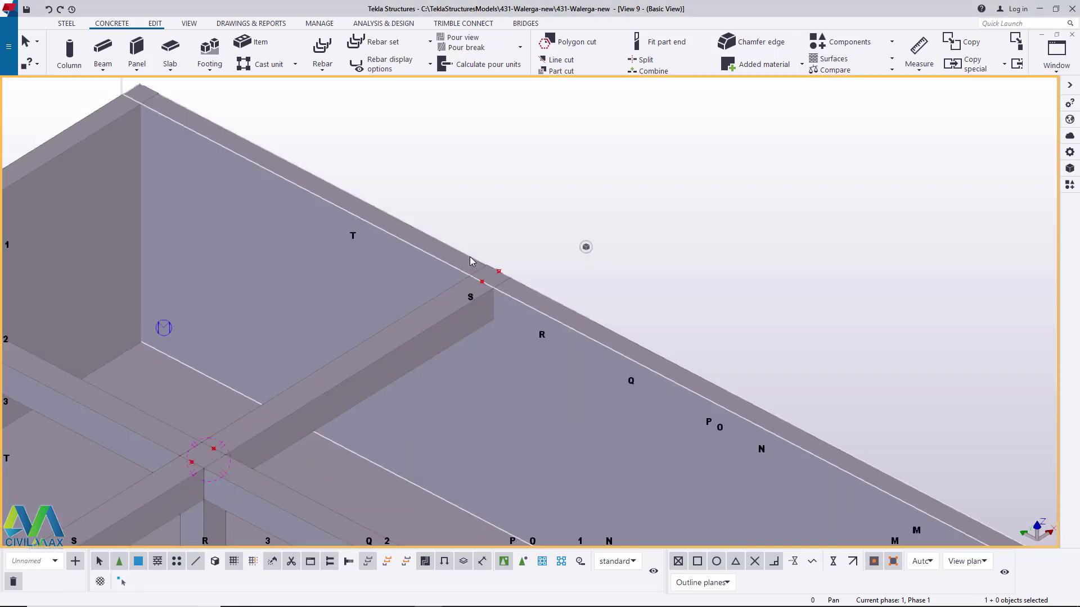
scroll(470, 257, "down", 5)
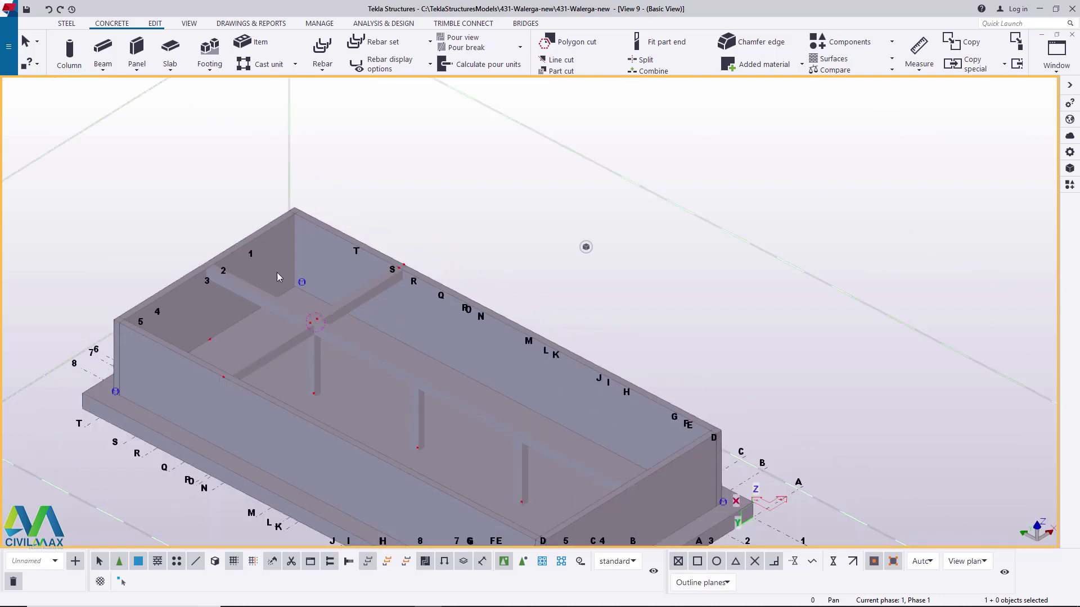
Copy the cross beam from its intersection with the longitudinal beam at the first column to the matching point over the second column.
scroll(254, 406, "up", 4)
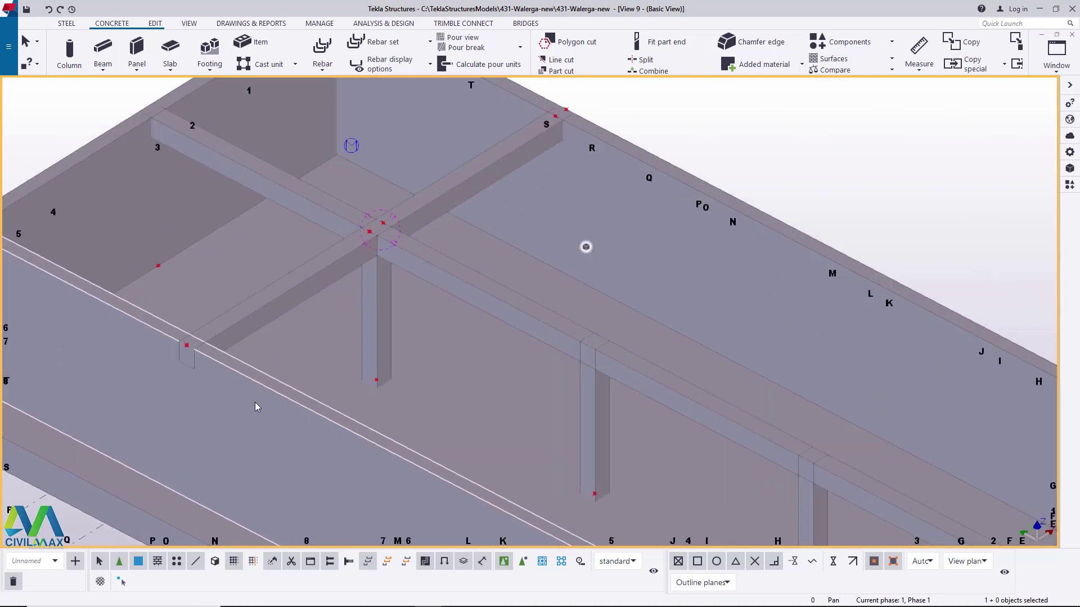
scroll(254, 406, "down", 4)
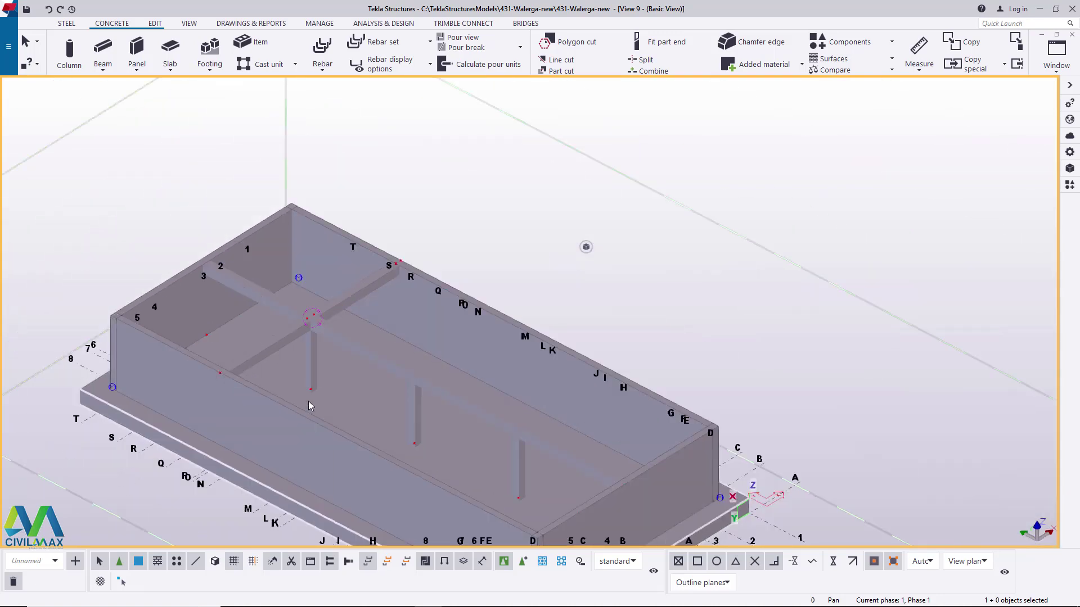
scroll(276, 355, "up", 2)
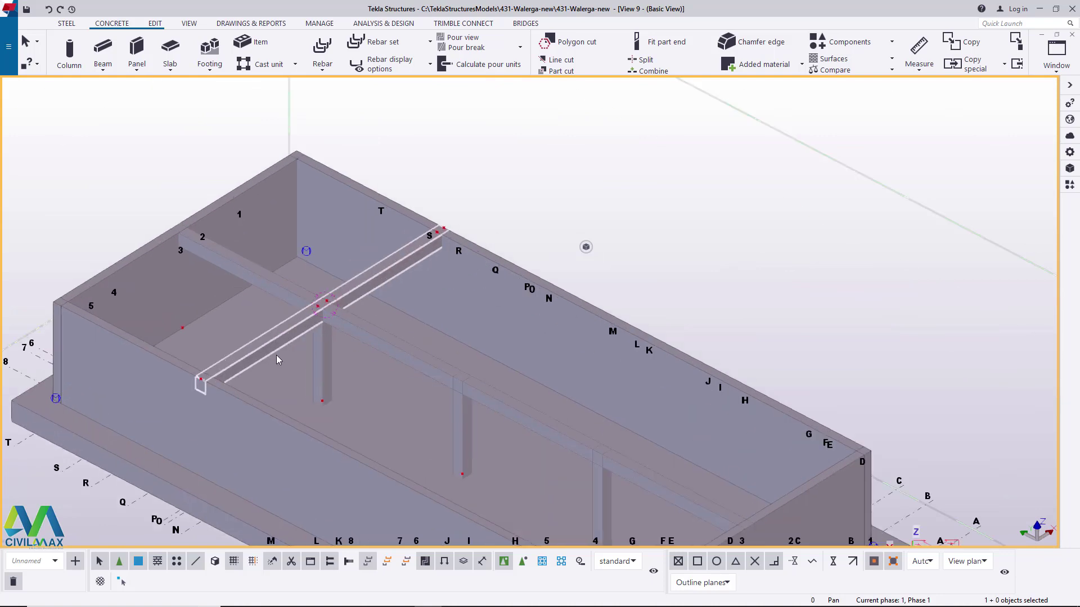
scroll(293, 344, "up", 2)
right_click(271, 331)
left_click(298, 68)
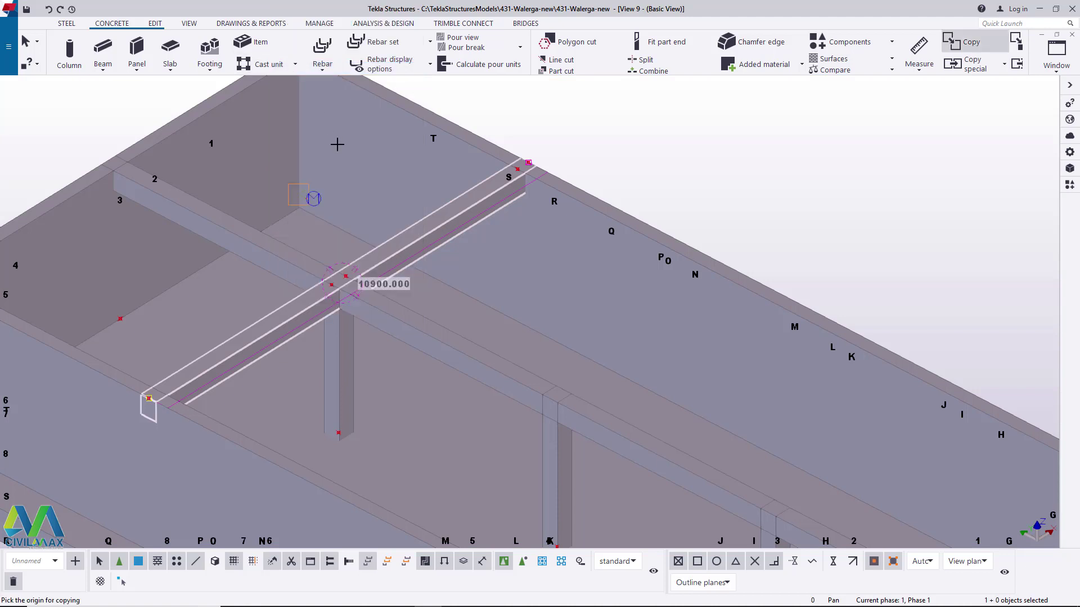
scroll(364, 247, "up", 2)
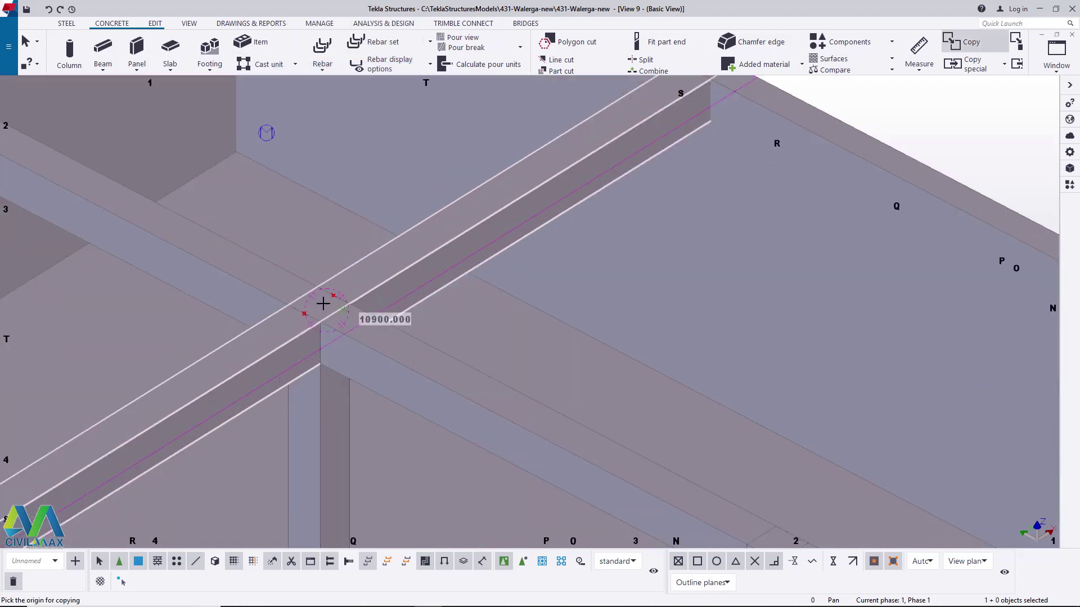
scroll(323, 303, "up", 2)
left_click(299, 316)
scroll(241, 144, "down", 3)
scroll(434, 335, "up", 4)
scroll(360, 281, "down", 5)
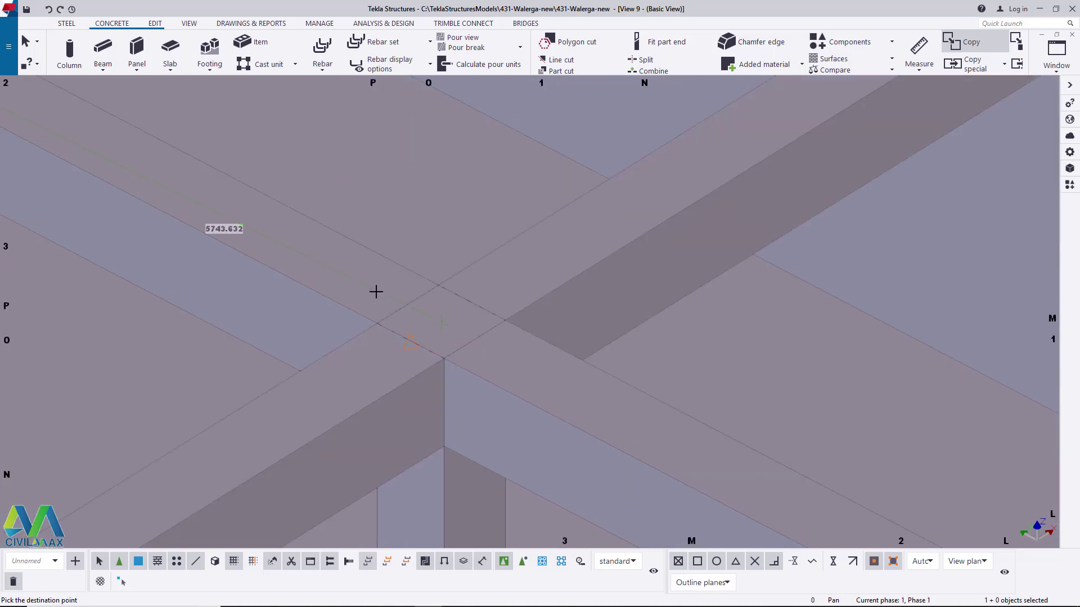
Place another copy of the cross beam over the third column and end the copying.
scroll(621, 414, "up", 3)
scroll(622, 414, "up", 2)
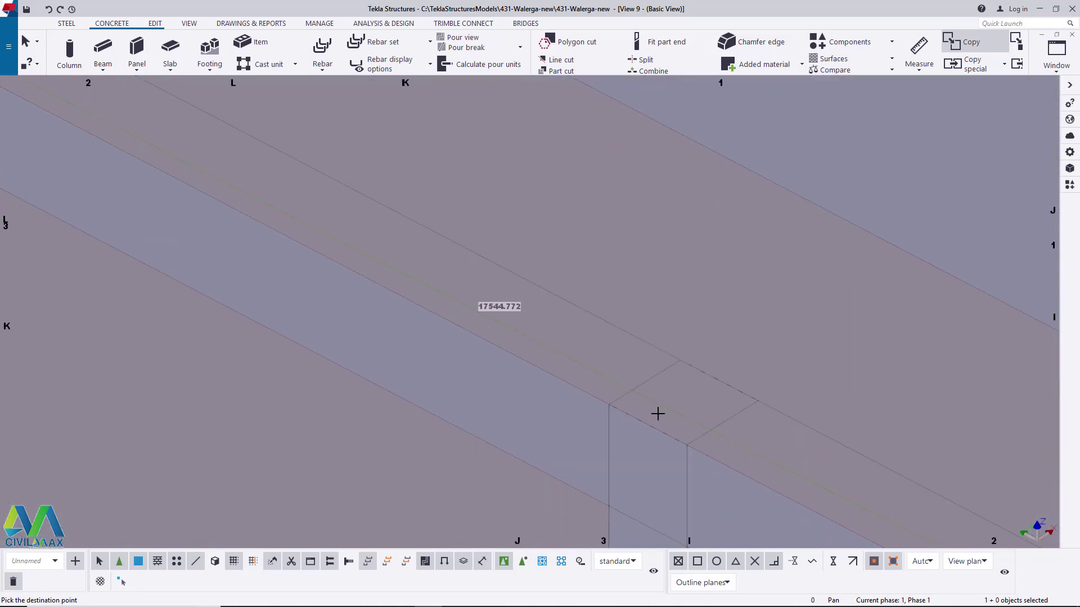
scroll(385, 333, "down", 5)
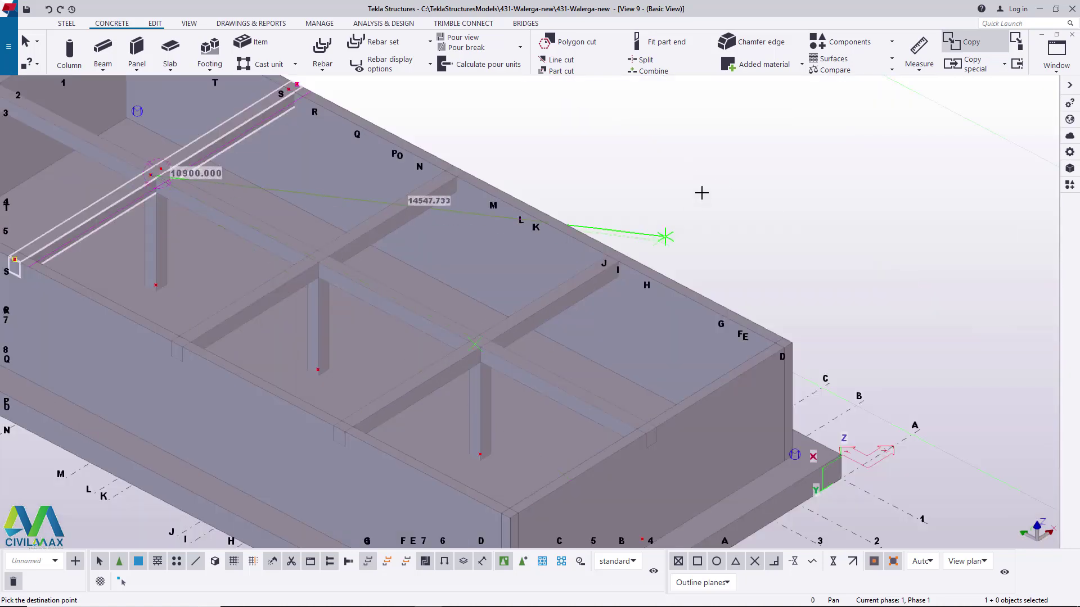
right_click(713, 170)
left_click(745, 179)
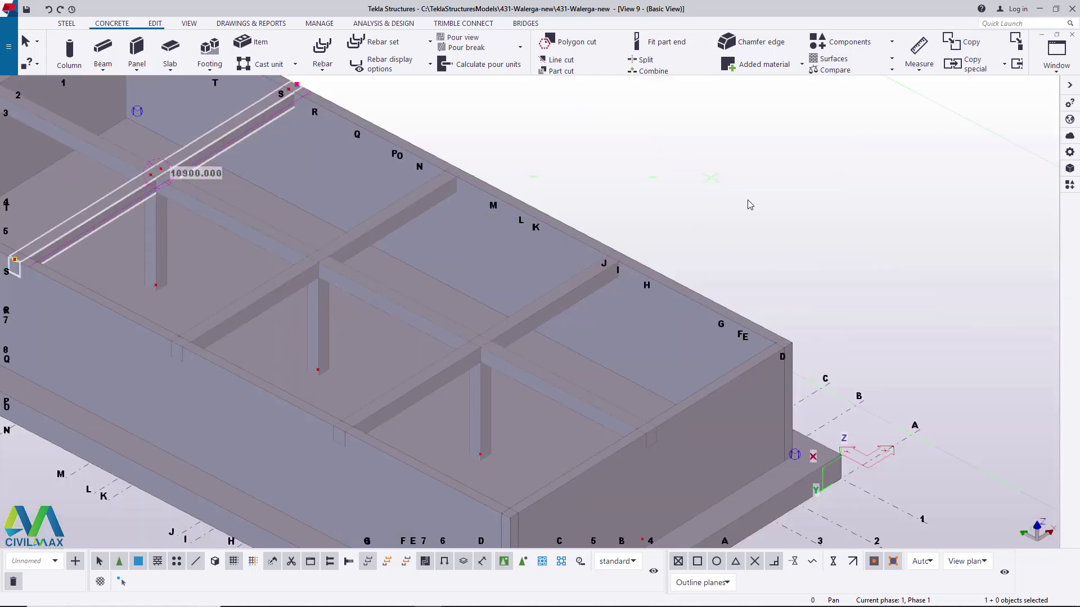
Rotate the 3D view about a point on the cross beam to examine the wall tops and the tank's outer corner.
scroll(662, 271, "down", 5)
scroll(385, 261, "up", 3)
scroll(385, 261, "up", 1)
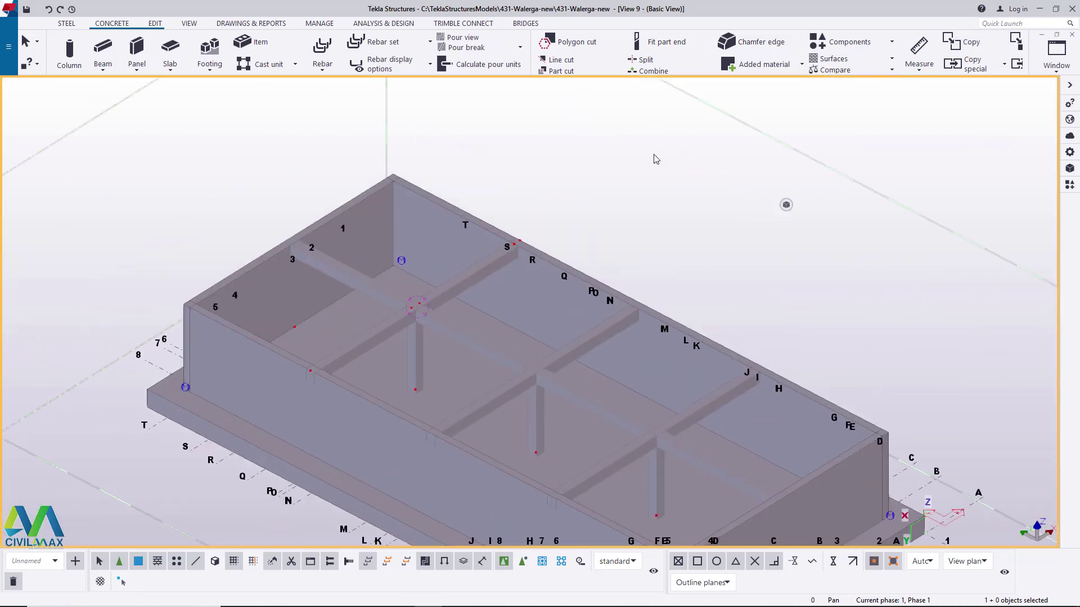
left_click(188, 23)
left_click(433, 64)
left_click(433, 97)
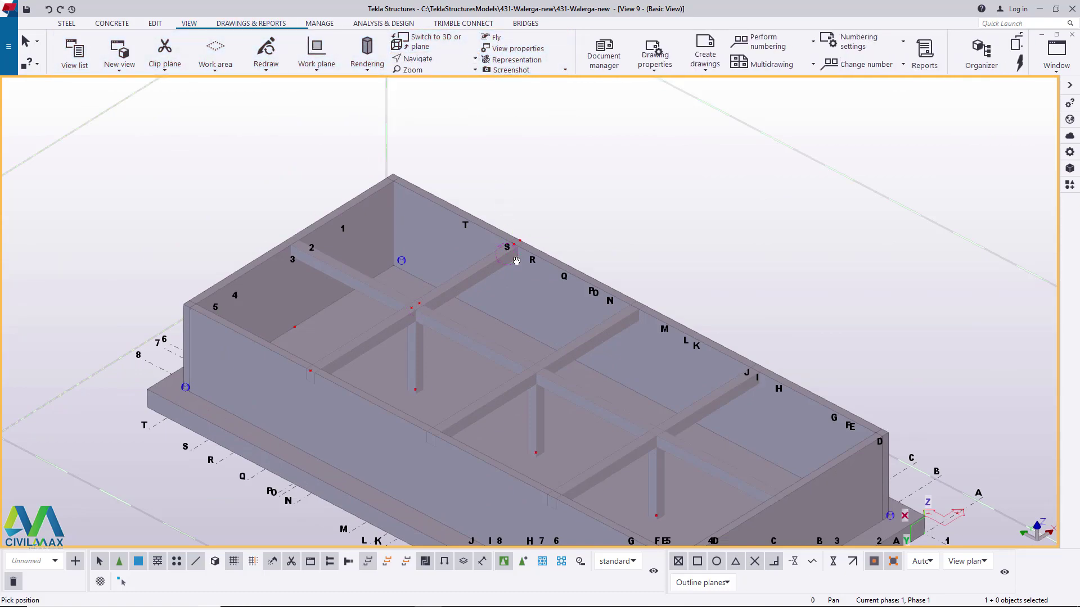
mouse_move(506, 254)
left_mouse_down()
mouse_move(471, 240)
mouse_move(495, 246)
left_mouse_up()
scroll(213, 263, "up", 5)
right_click(135, 184)
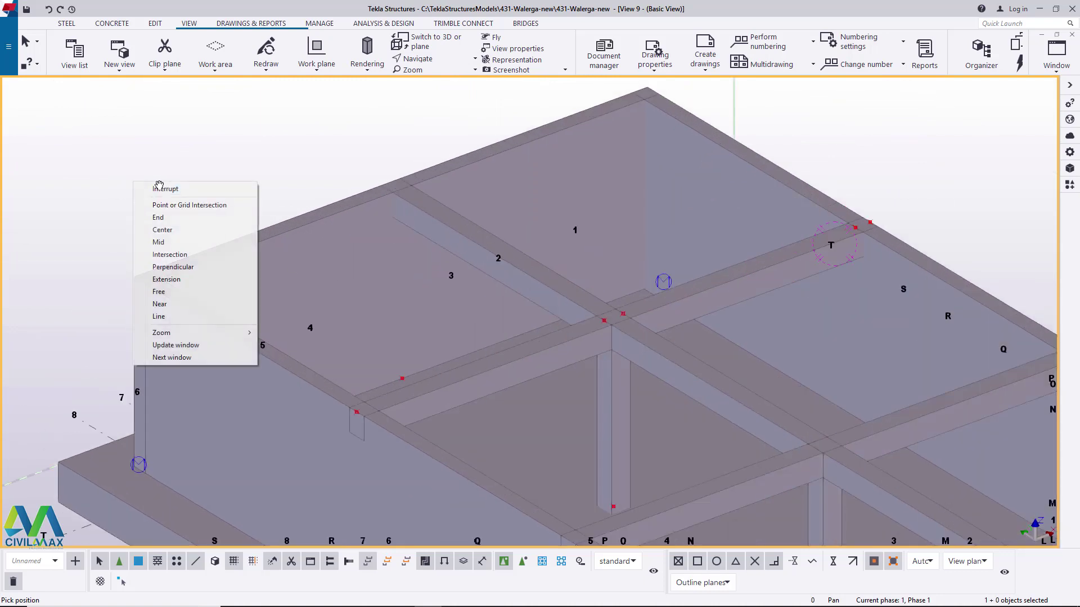
left_click(163, 188)
scroll(163, 284, "up", 2)
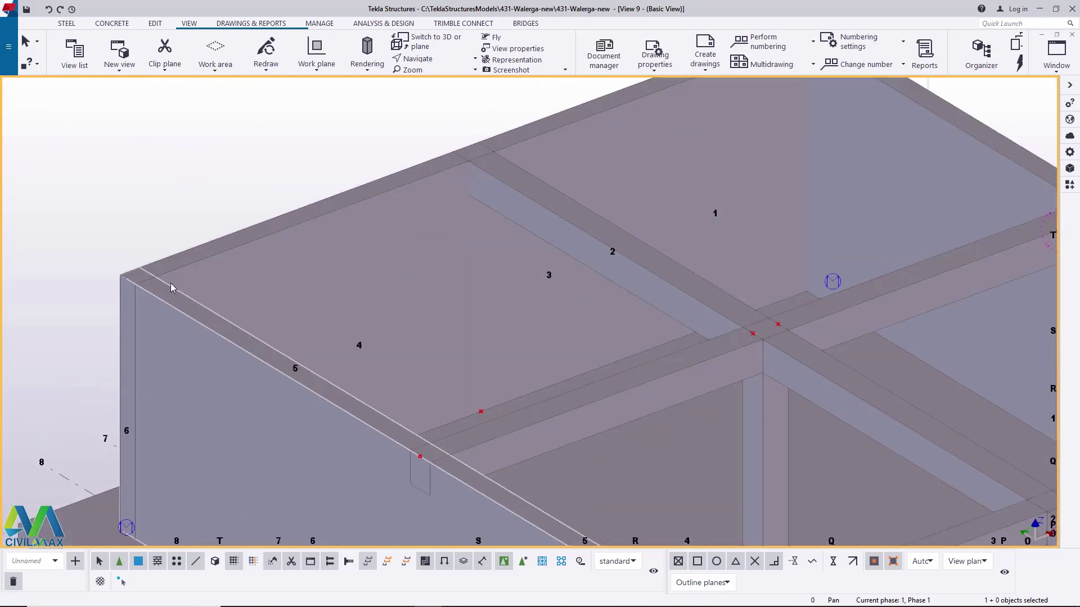
scroll(164, 288, "down", 2)
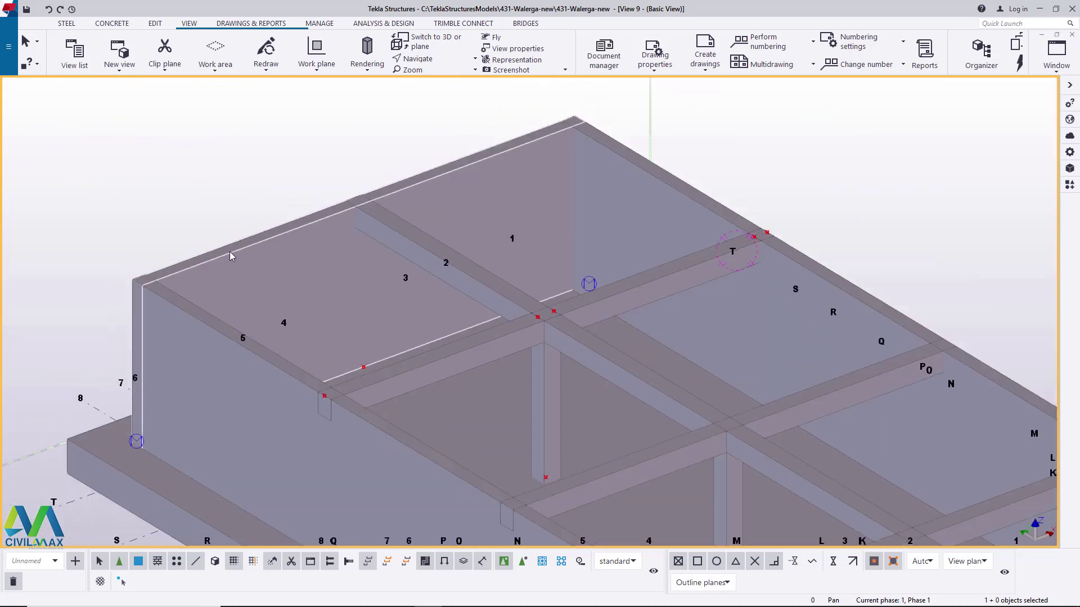
scroll(151, 272, "up", 2)
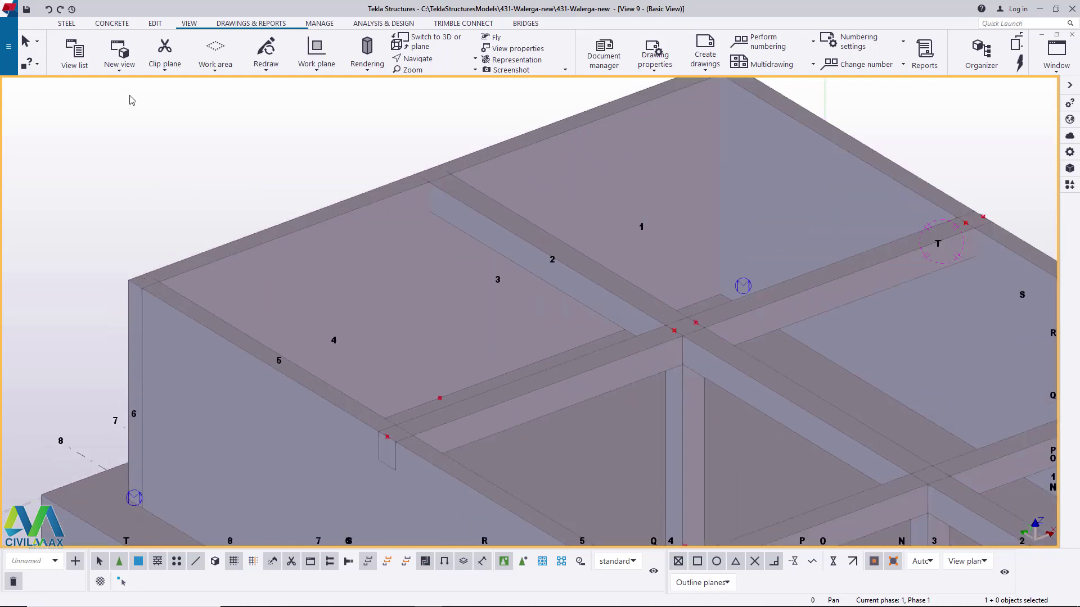
Start a concrete slab and outline it from one outer top wall corner along the short end wall and the 23600 mm long wall.
left_click(110, 25)
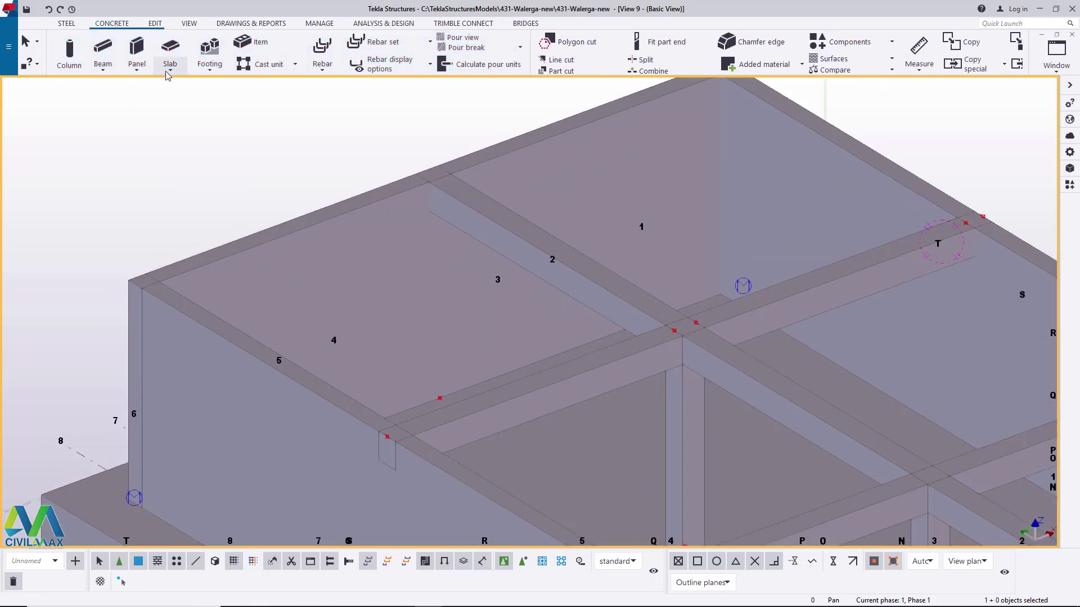
left_click(169, 72)
left_click(169, 87)
scroll(127, 276, "up", 4)
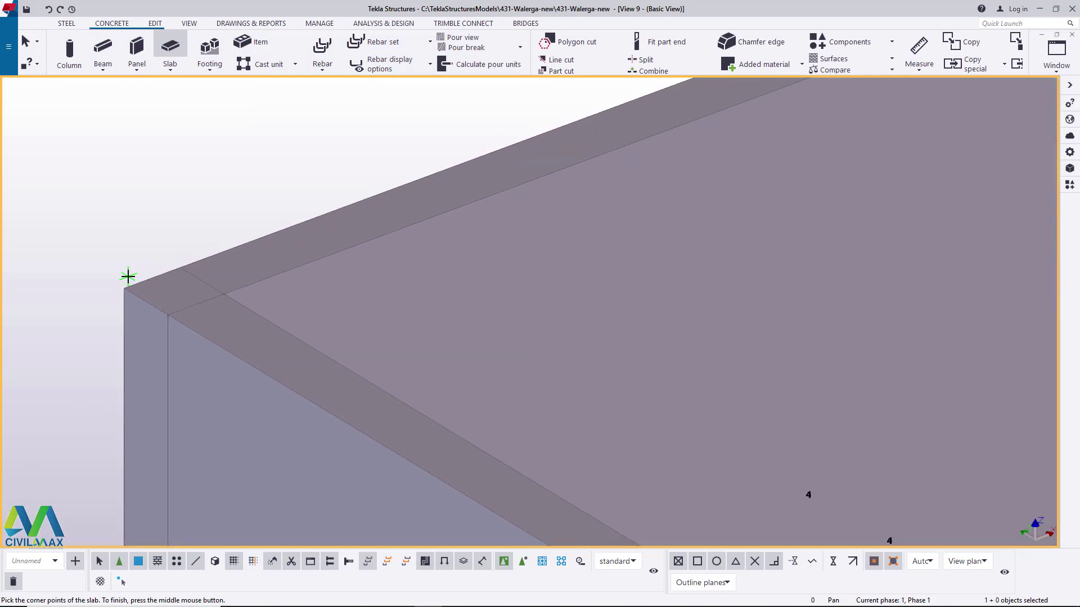
left_click(125, 288)
scroll(146, 337, "down", 5)
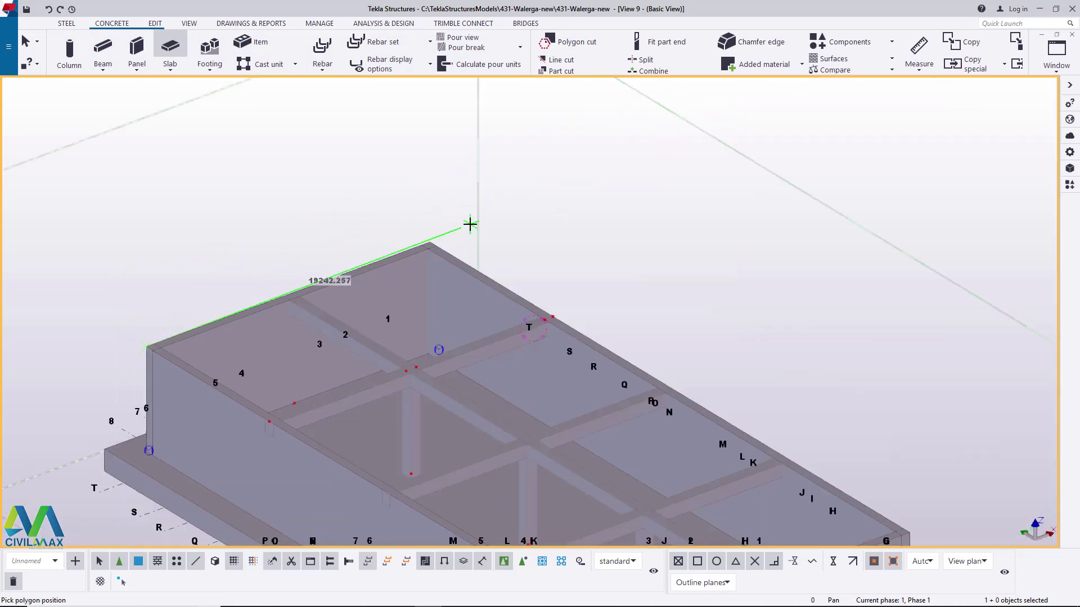
scroll(281, 218, "down", 2)
left_click(289, 217)
scroll(393, 281, "down", 5)
scroll(523, 376, "up", 6)
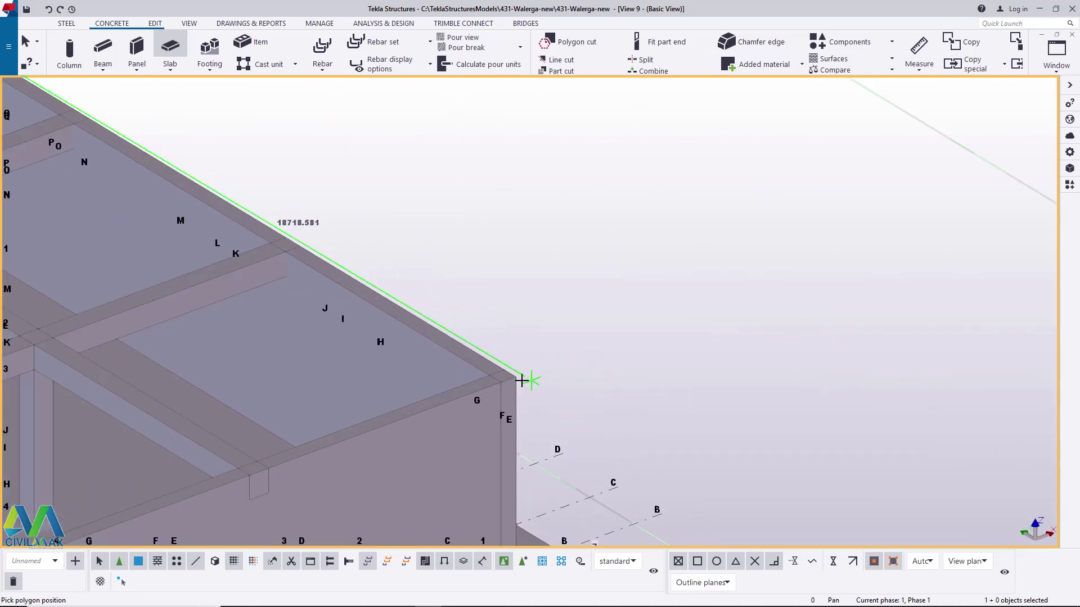
left_click(511, 374)
Complete the slab outline through the fourth outer wall corner, close it at the starting corner and end the slab command.
scroll(742, 248, "down", 5)
scroll(309, 433, "up", 4)
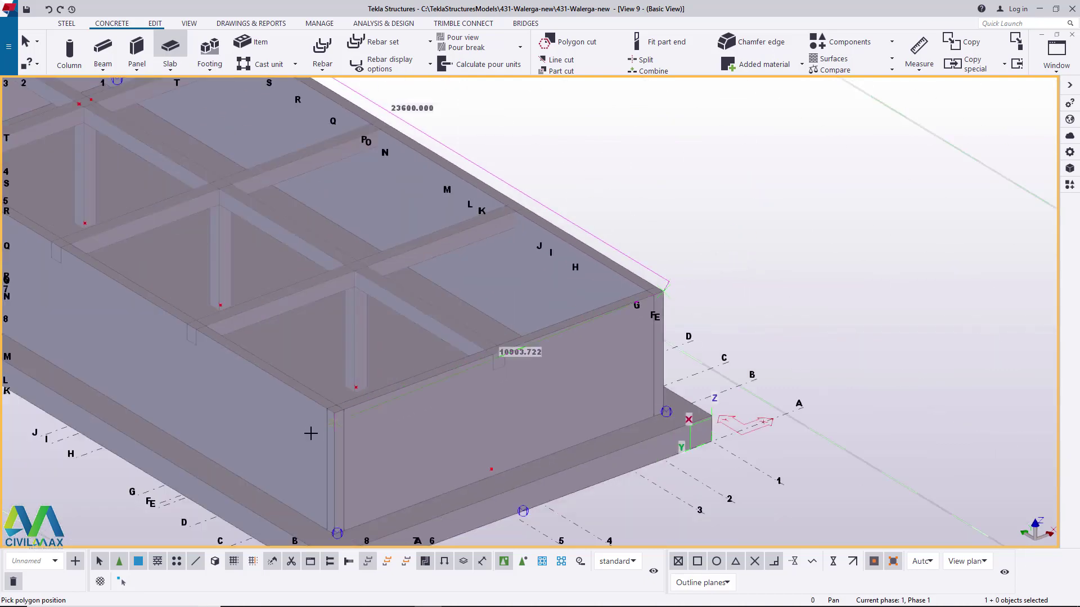
scroll(368, 409, "up", 3)
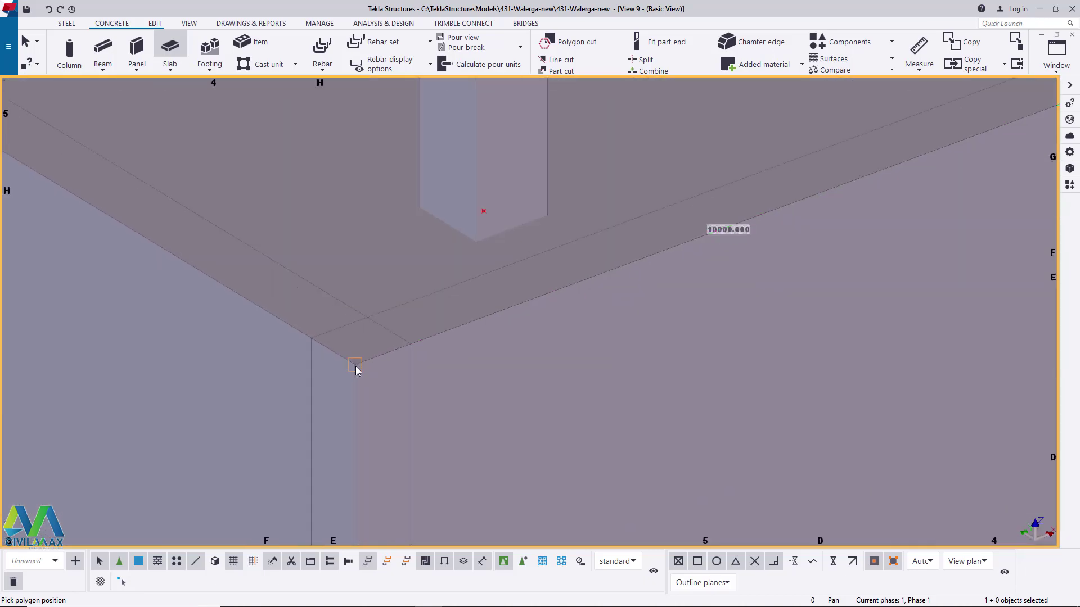
left_click(356, 366)
scroll(622, 410, "down", 5)
scroll(315, 247, "up", 4)
scroll(290, 226, "up", 5)
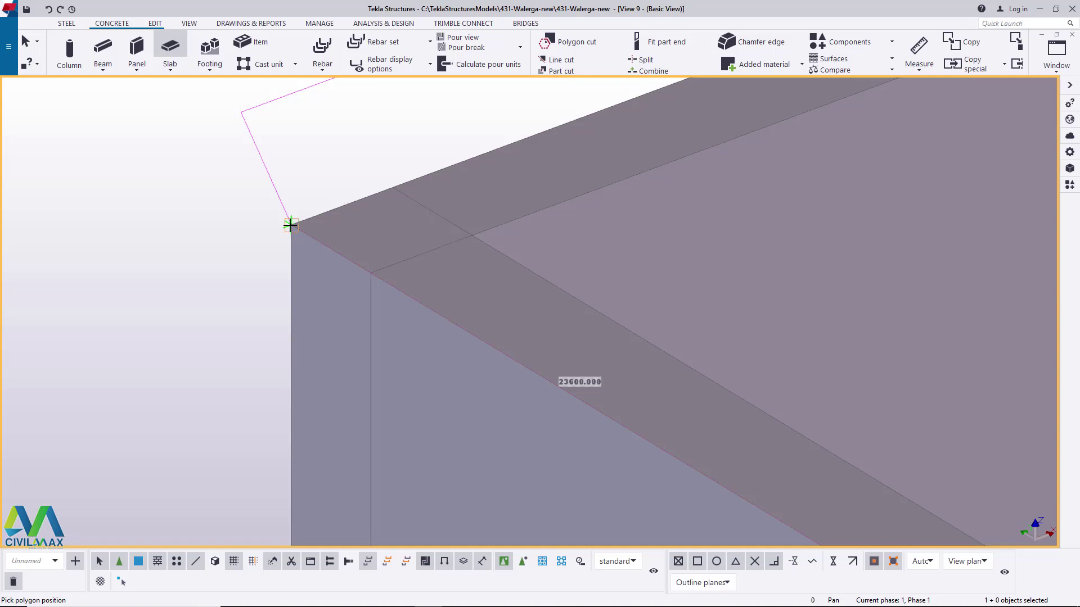
left_click(291, 225)
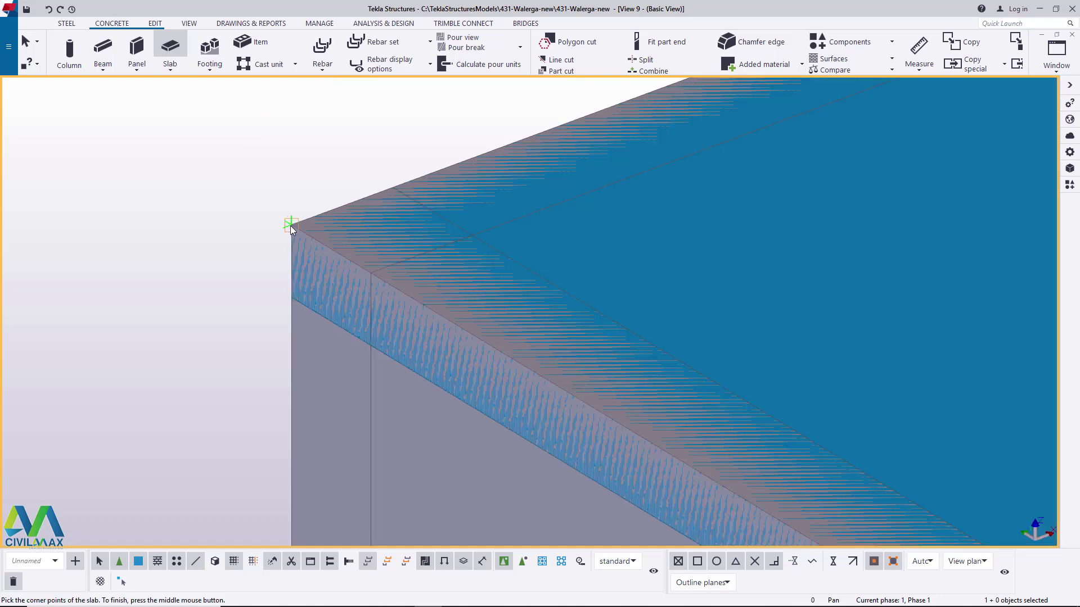
right_click(256, 188)
left_click(273, 198)
Set the roof slab's depth position to Front and apply the modification.
scroll(271, 212, "down", 2)
scroll(271, 212, "down", 3)
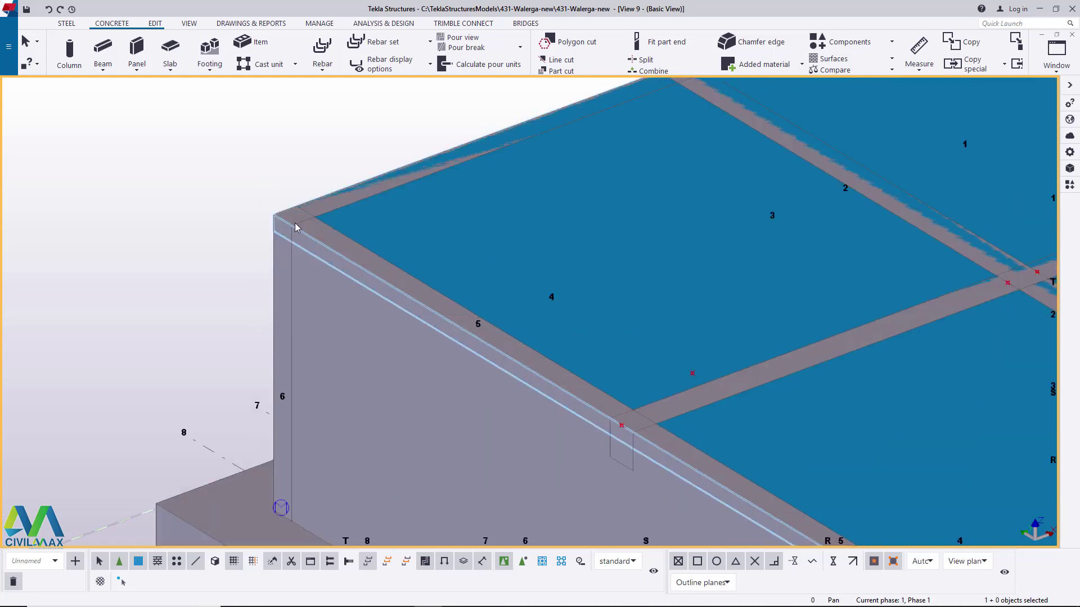
double_click(555, 233)
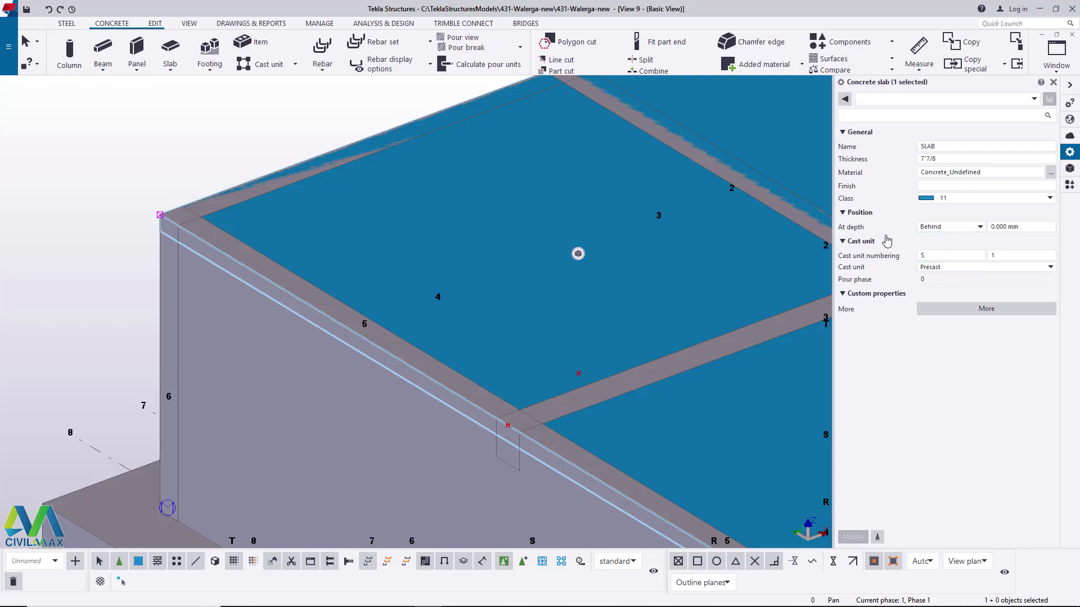
left_click(951, 226)
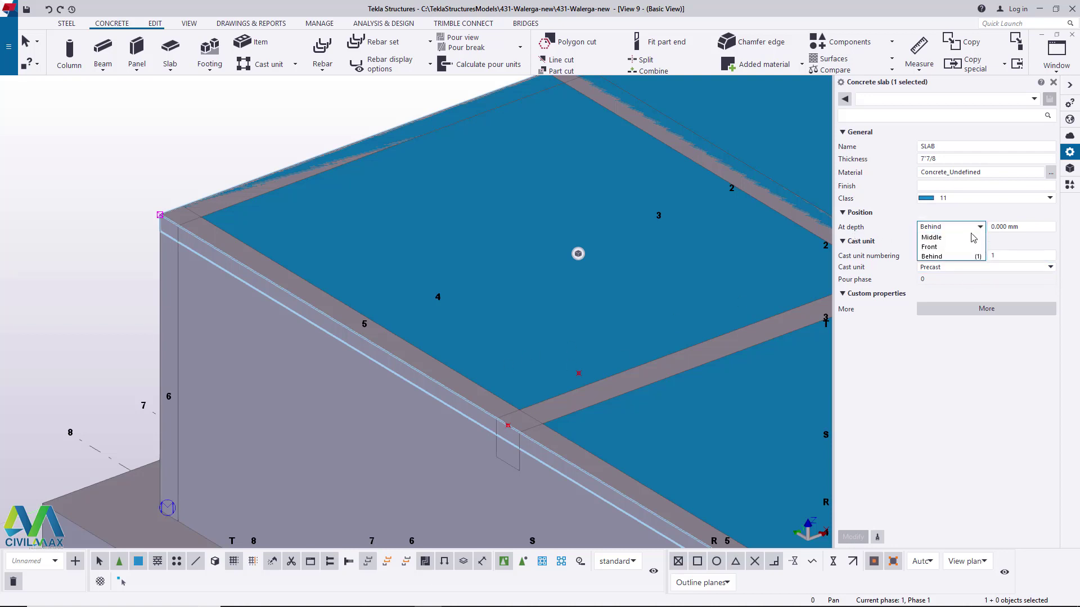
left_click(949, 249)
left_click(853, 538)
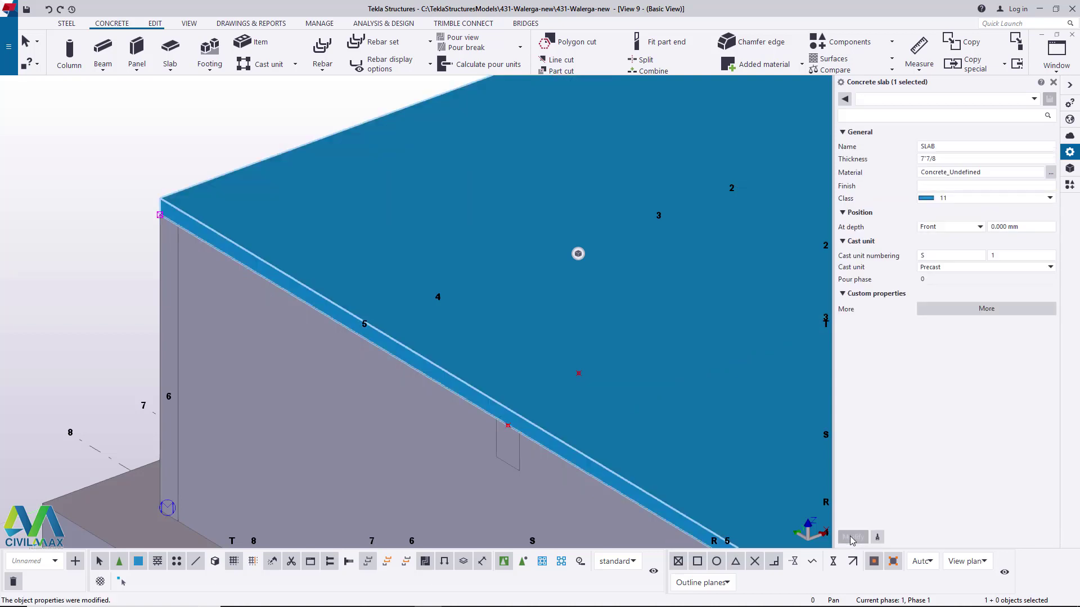
Change the roof slab's class to Class 1 and deselect the slab.
scroll(265, 262, "down", 5)
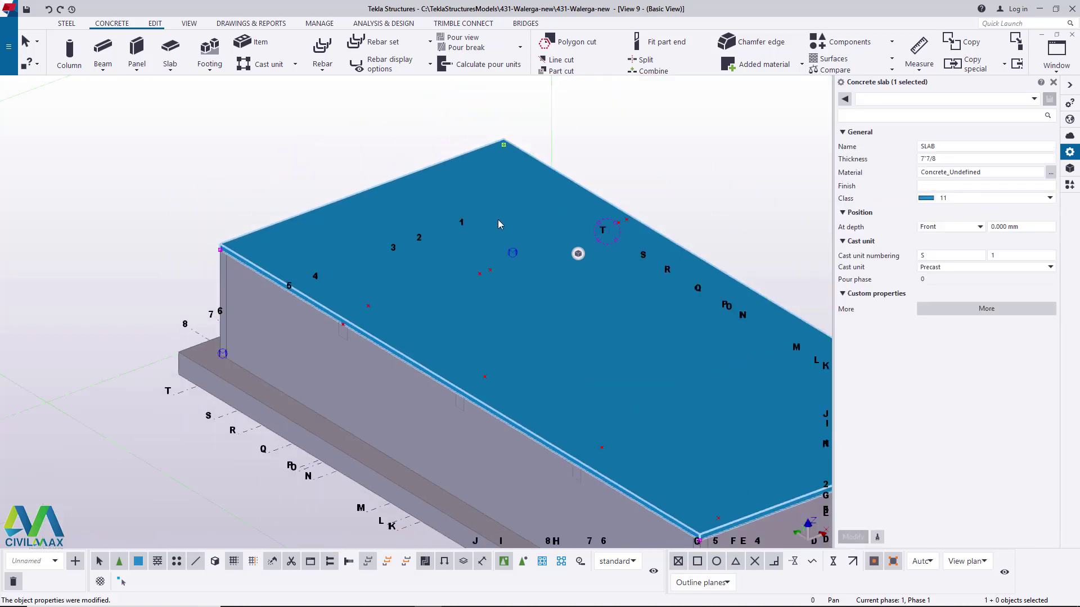
scroll(511, 239, "down", 4)
scroll(574, 256, "up", 4)
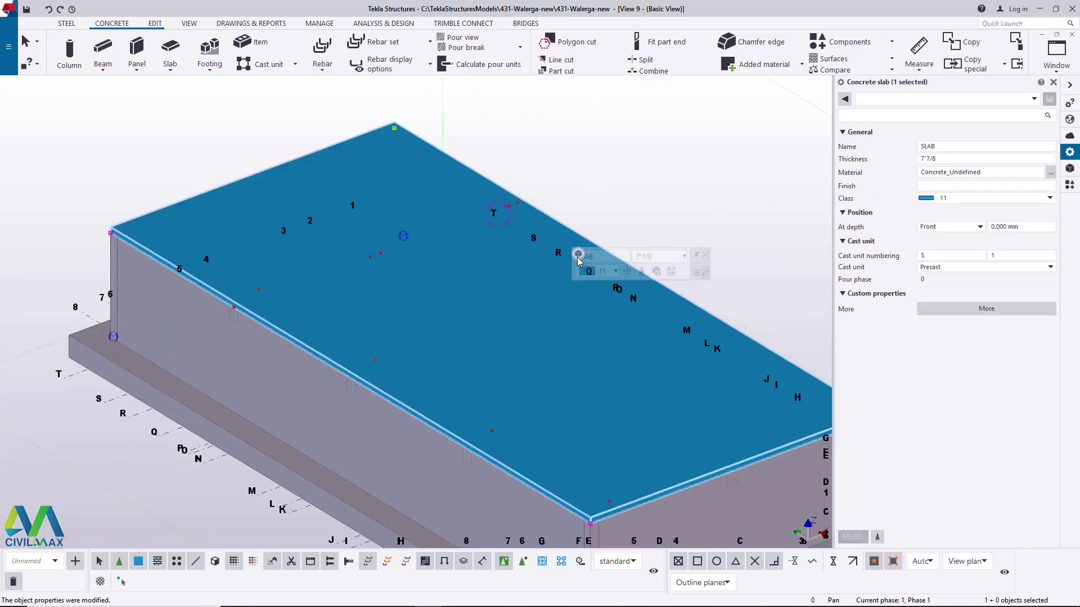
left_click(616, 271)
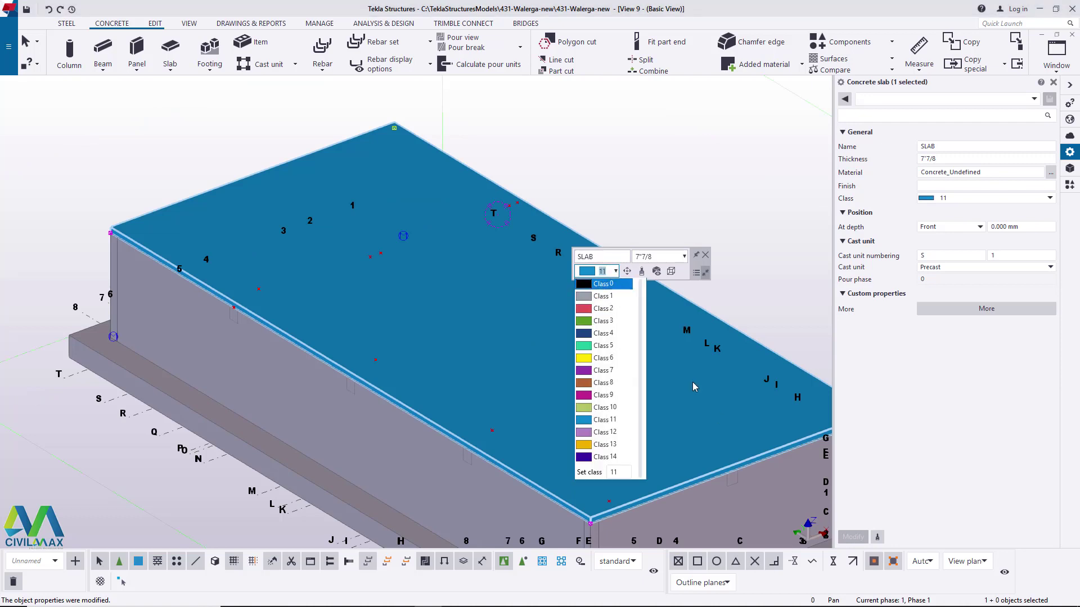
left_click(603, 295)
key("Escape")
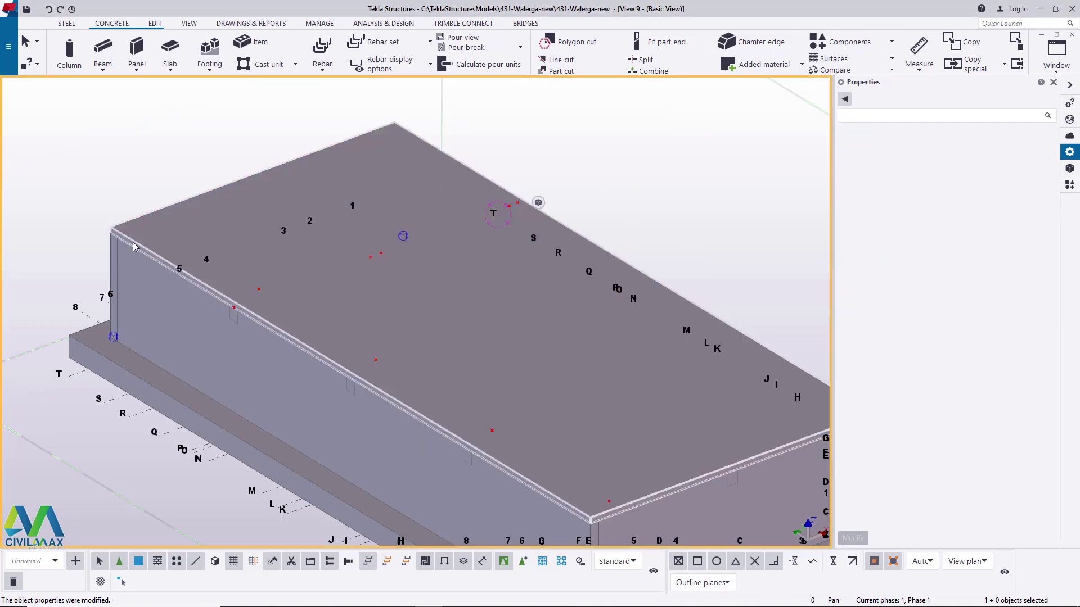
Rotate the 3D view around the closed tank to examine the roof slab, outer walls and base from several sides.
scroll(194, 242, "up", 4)
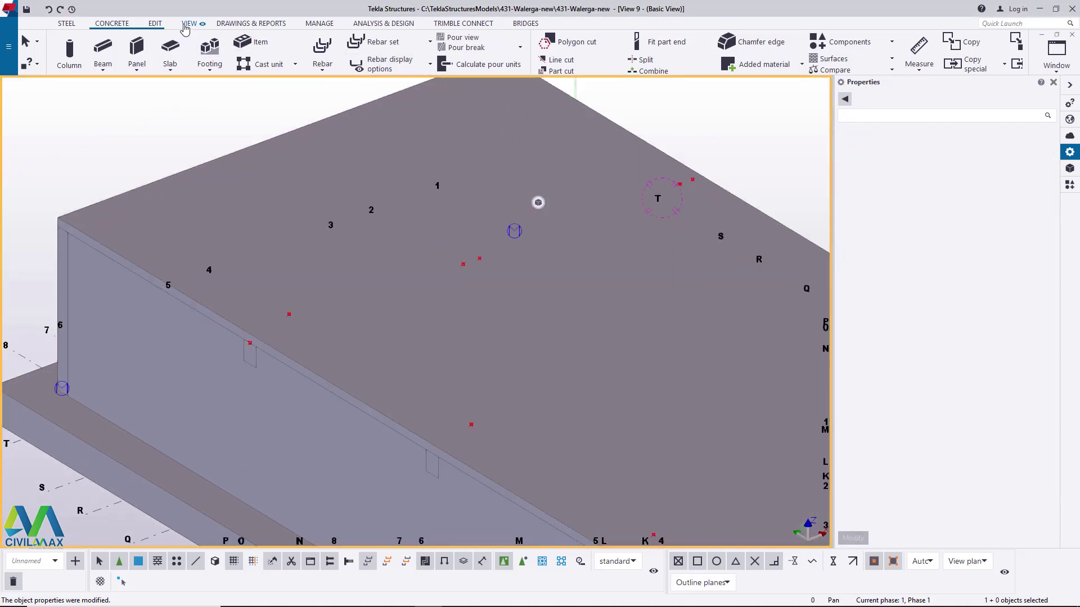
left_click(188, 23)
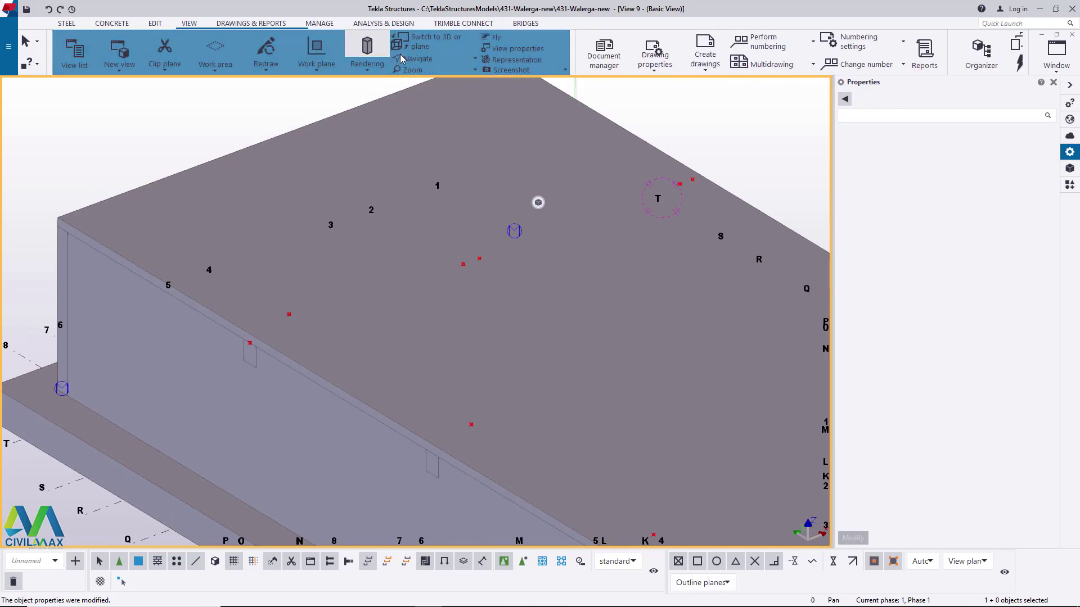
key("v")
left_click(393, 321)
middle_click_drag(400, 313, 260, 309, "ctrl")
scroll(472, 311, "down", 10)
scroll(562, 338, "up", 8)
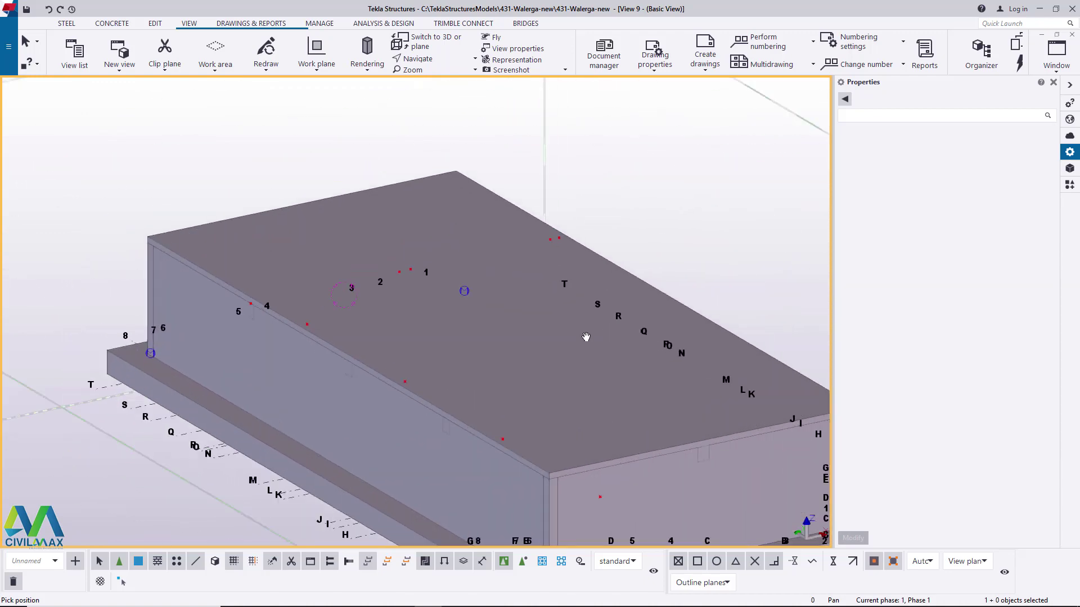
middle_click_drag(457, 334, 321, 332, "ctrl")
scroll(465, 285, "down", 2)
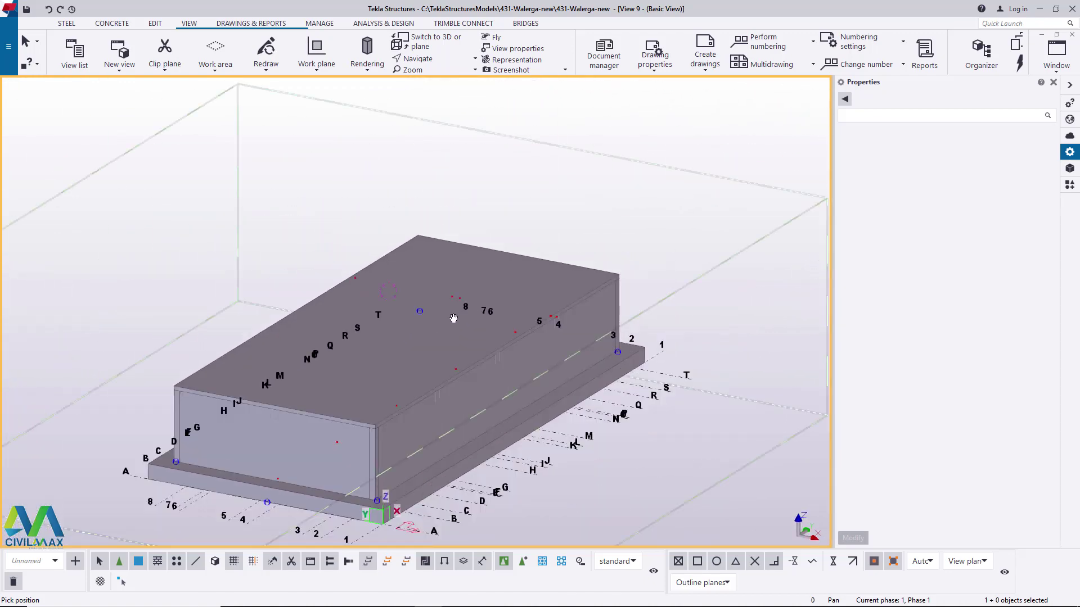
middle_click_drag(451, 319, 426, 375, "ctrl")
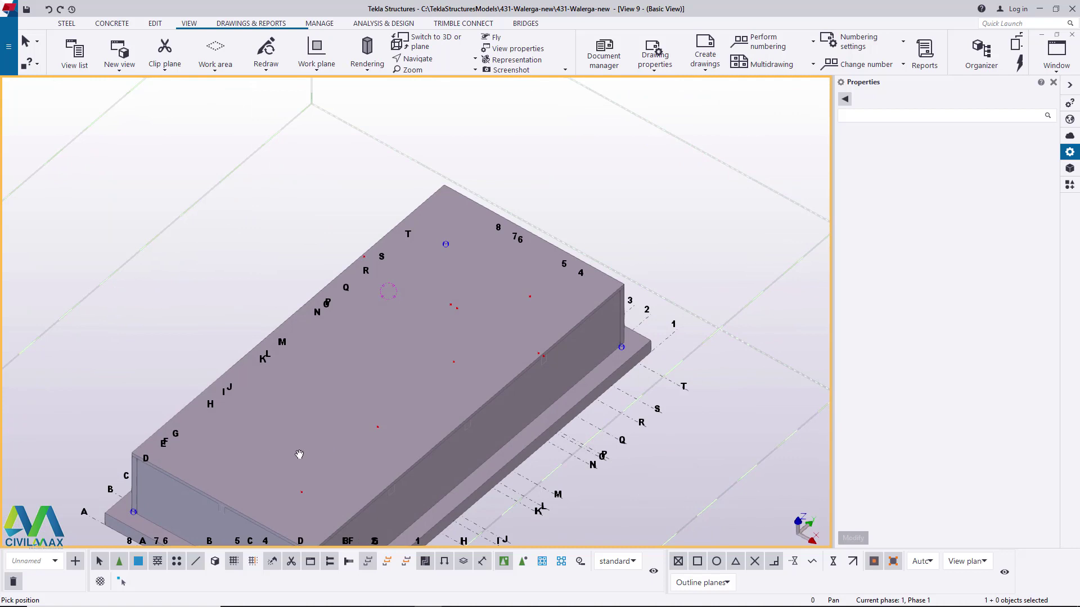
scroll(293, 457, "up", 2)
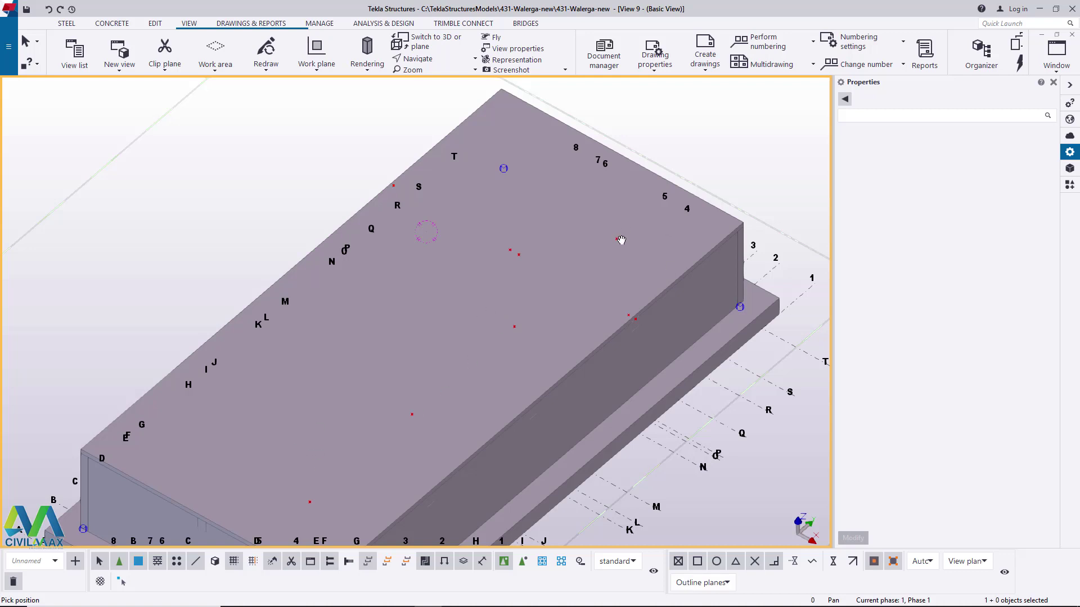
scroll(605, 259, "down", 3)
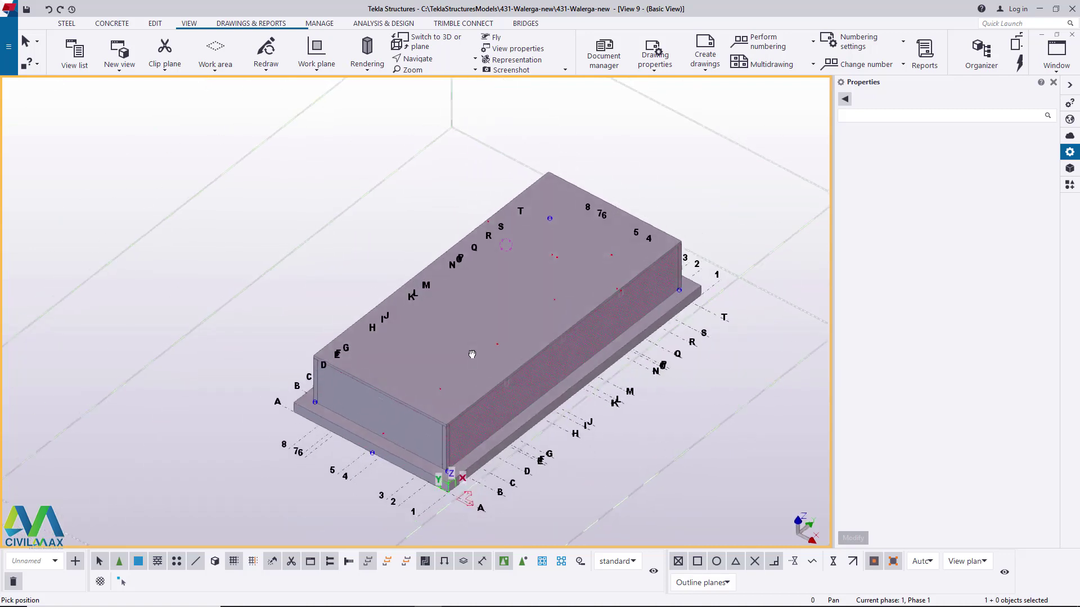
scroll(385, 398, "up", 4)
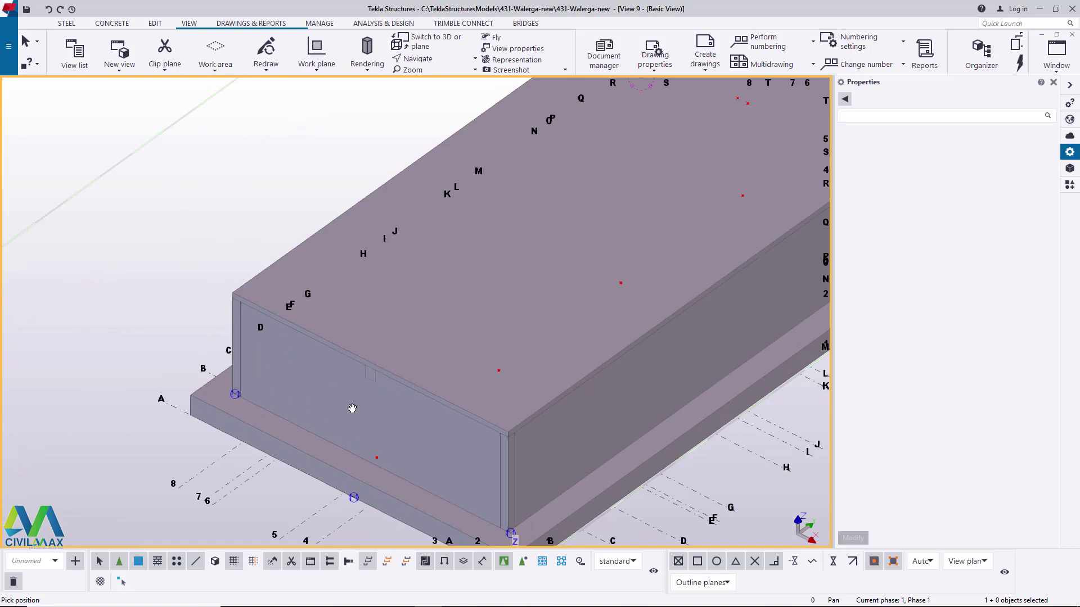
scroll(364, 419, "down", 3)
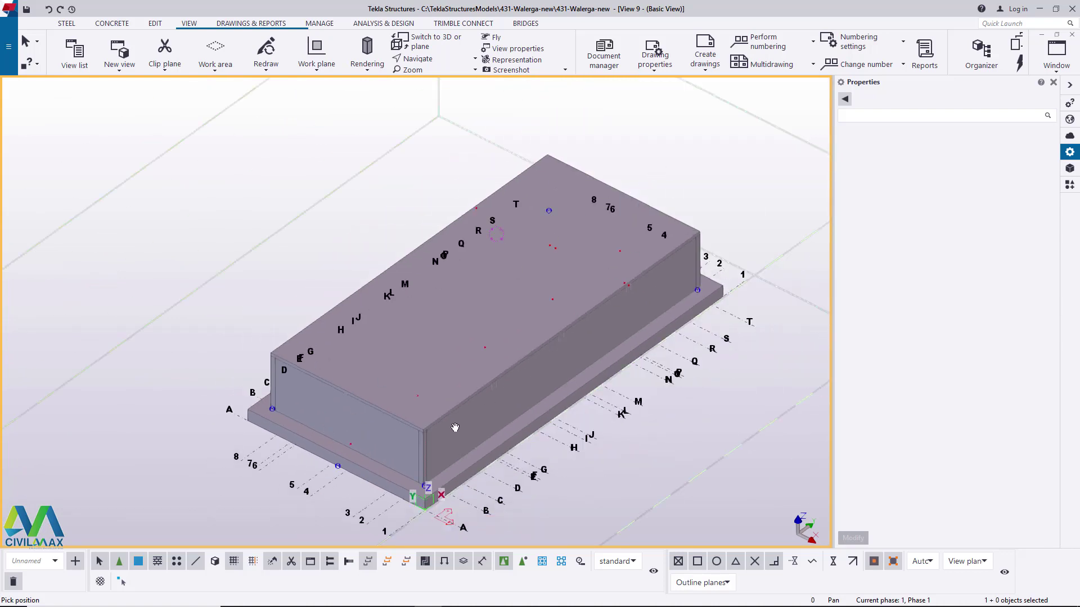
scroll(452, 428, "up", 4)
Close the properties pane and hide the roof slab in the 3D view.
left_click(1054, 83)
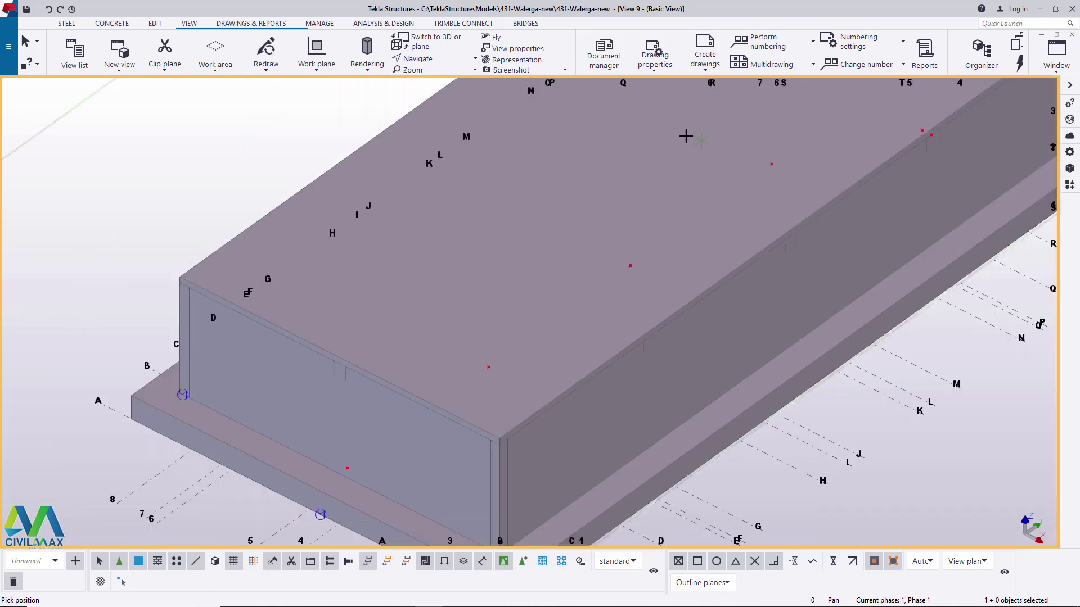
left_click(433, 59)
left_click(433, 76)
left_click_drag(552, 265, 421, 189)
left_click(468, 194)
right_click(467, 193)
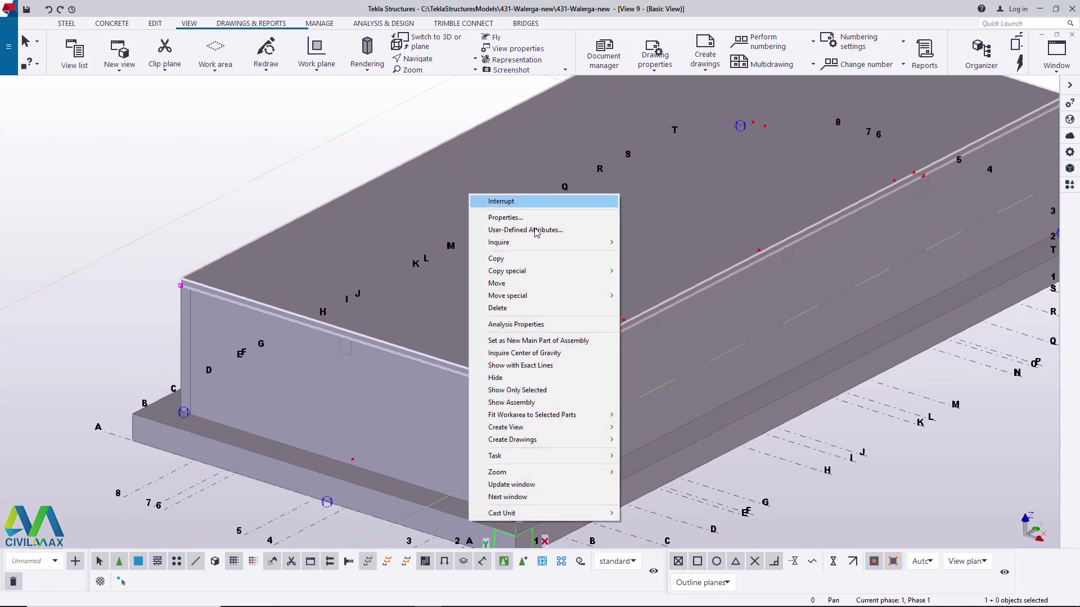
left_click(510, 378)
Rotate the open tank to examine the interior beams and columns from the opposite side, and end the rotation.
left_click(424, 60)
left_click(436, 77)
left_click_drag(584, 209, 363, 234)
scroll(441, 242, "down", 3)
left_click_drag(534, 243, 540, 241)
scroll(651, 159, "up", 5)
right_click(653, 153)
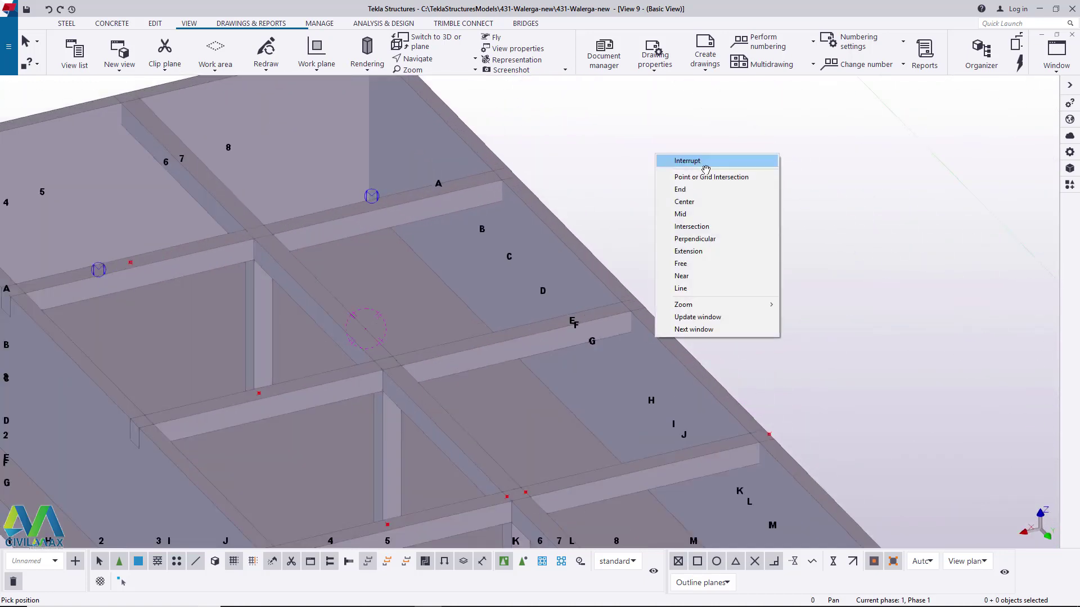
left_click(706, 161)
Switch the concrete parts to a transparent representation and inspect the wall and base reinforcement.
key("ctrl+2")
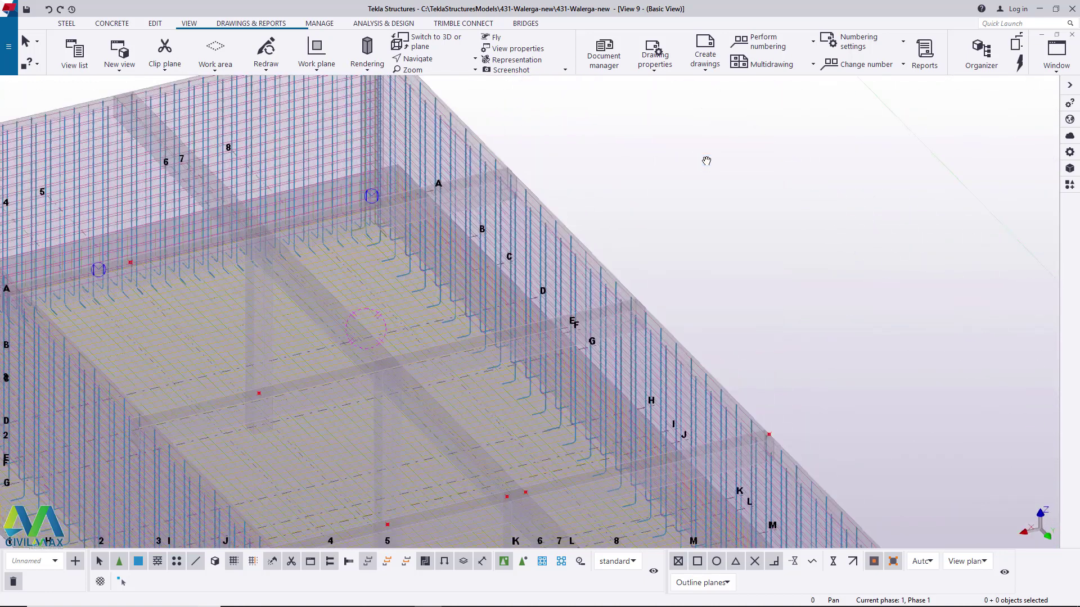
scroll(529, 196, "down", 3)
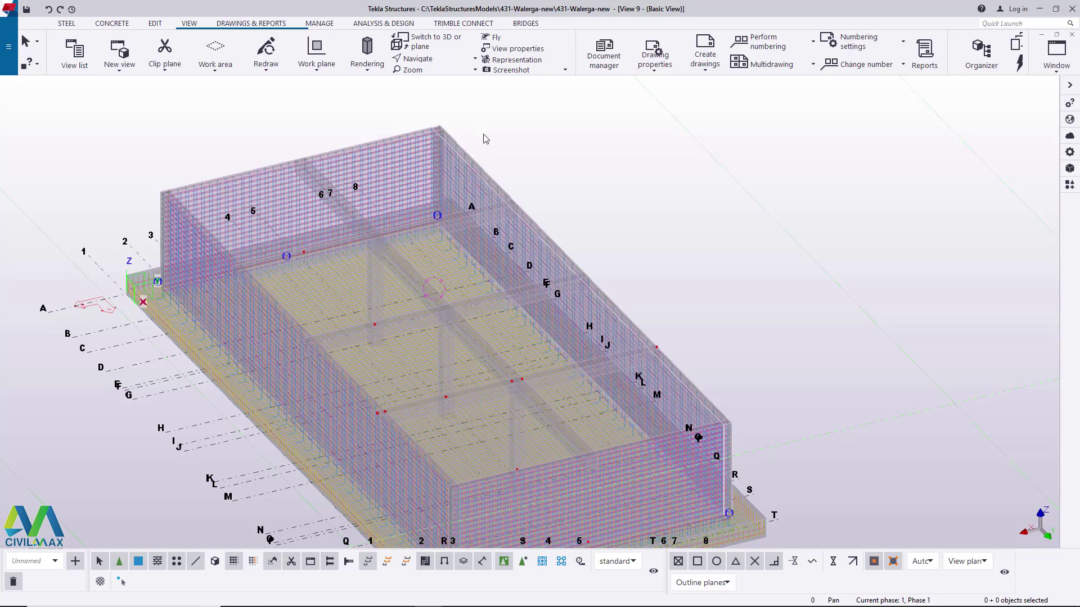
scroll(202, 260, "up", 5)
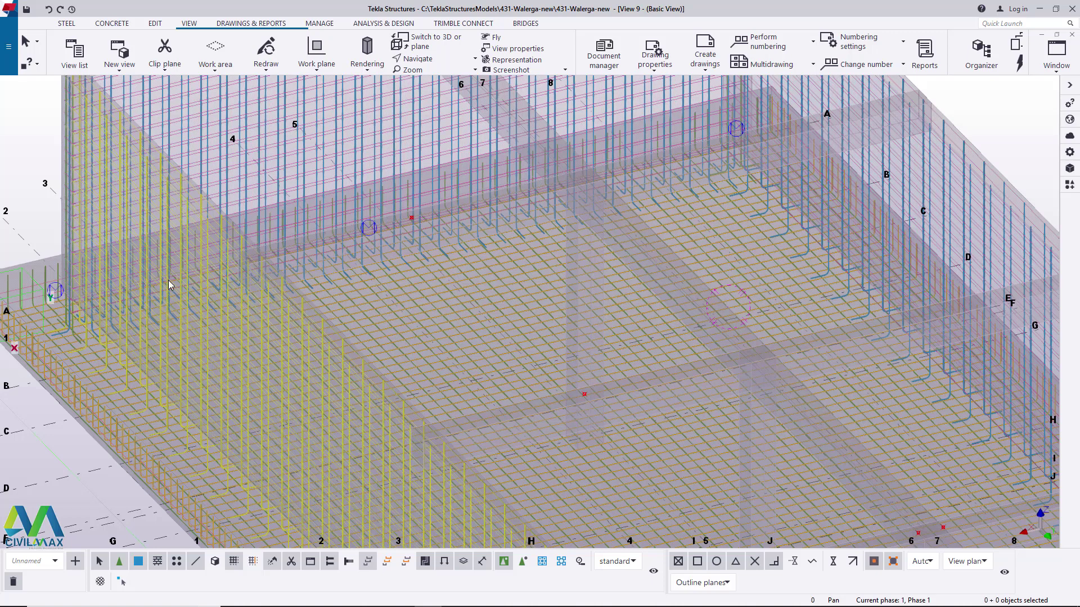
scroll(201, 336, "down", 3)
scroll(269, 204, "up", 5)
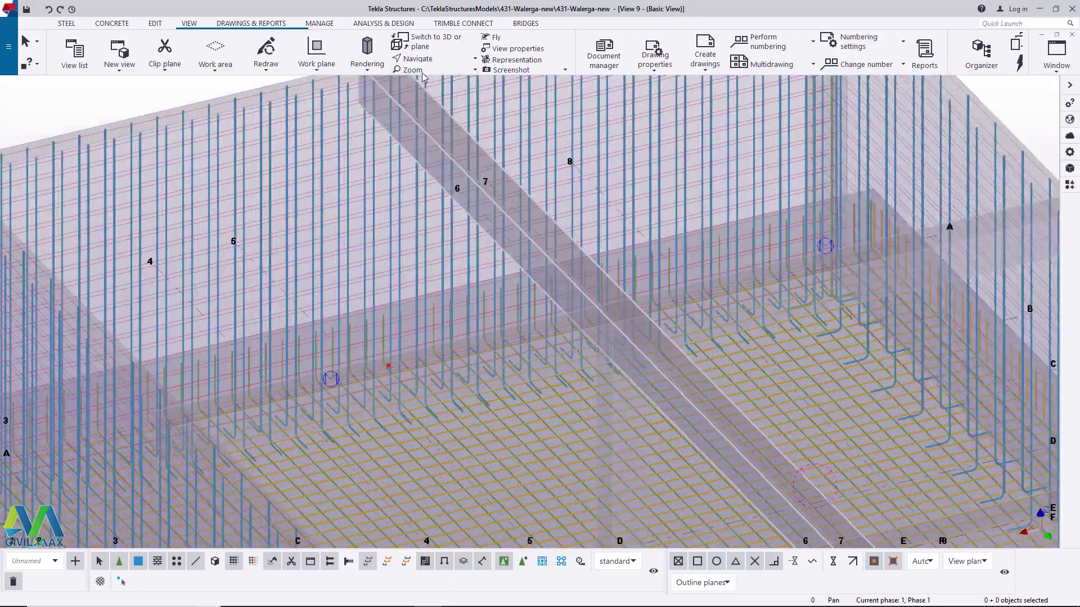
Rotate the transparent model to examine the longitudinal beam against the end wall and base slab reinforcement.
left_click(433, 61)
left_click(443, 78)
mouse_move(462, 246)
left_mouse_down()
mouse_move(443, 225)
mouse_move(424, 227)
mouse_move(445, 241)
left_mouse_up()
scroll(485, 267, "down", 5)
left_click_drag(482, 275, 524, 274)
scroll(516, 243, "up", 2)
scroll(515, 242, "up", 5)
middle_click_drag(456, 248, 414, 261)
scroll(414, 261, "down", 3)
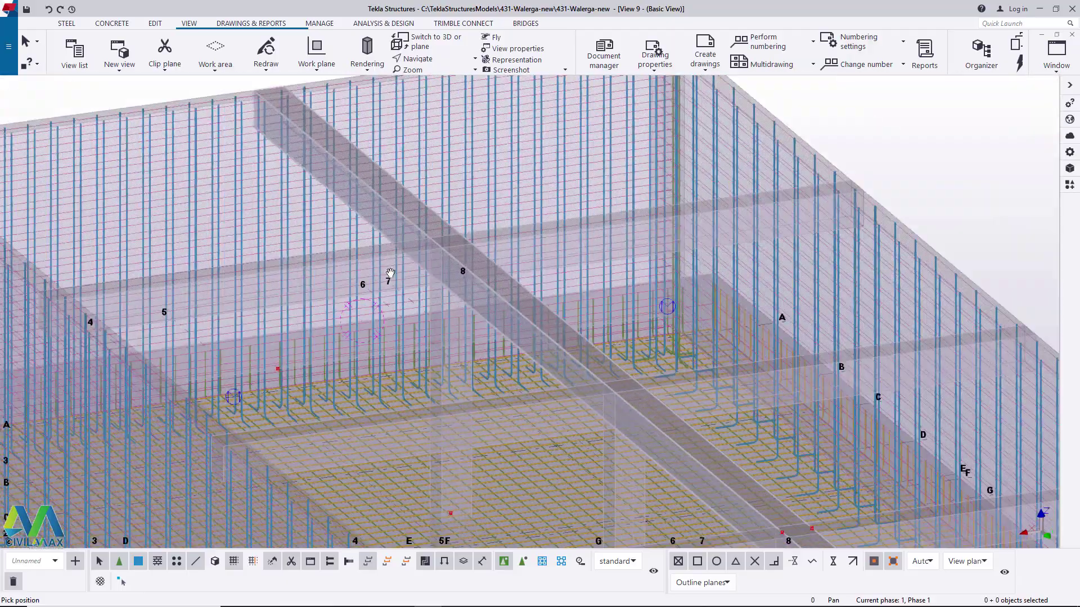
scroll(348, 180, "up", 4)
scroll(371, 202, "down", 6)
scroll(417, 292, "up", 1)
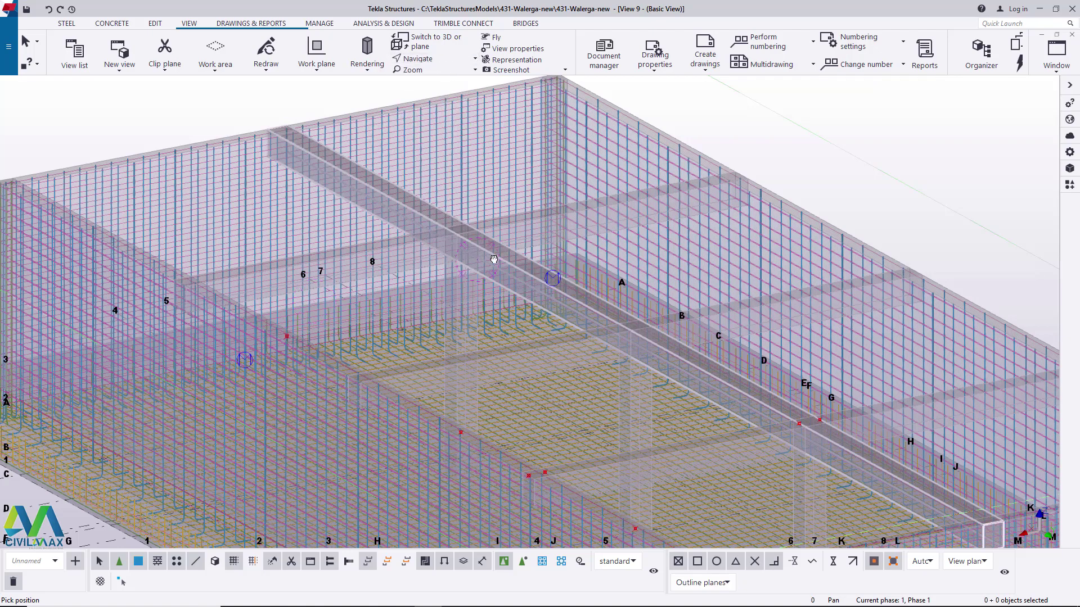
Orbit to the far end of the longitudinal beam and back to examine its cross beam junctions, and end the rotation.
middle_click_drag(505, 259, 750, 246, "ctrl")
scroll(489, 272, "up", 5)
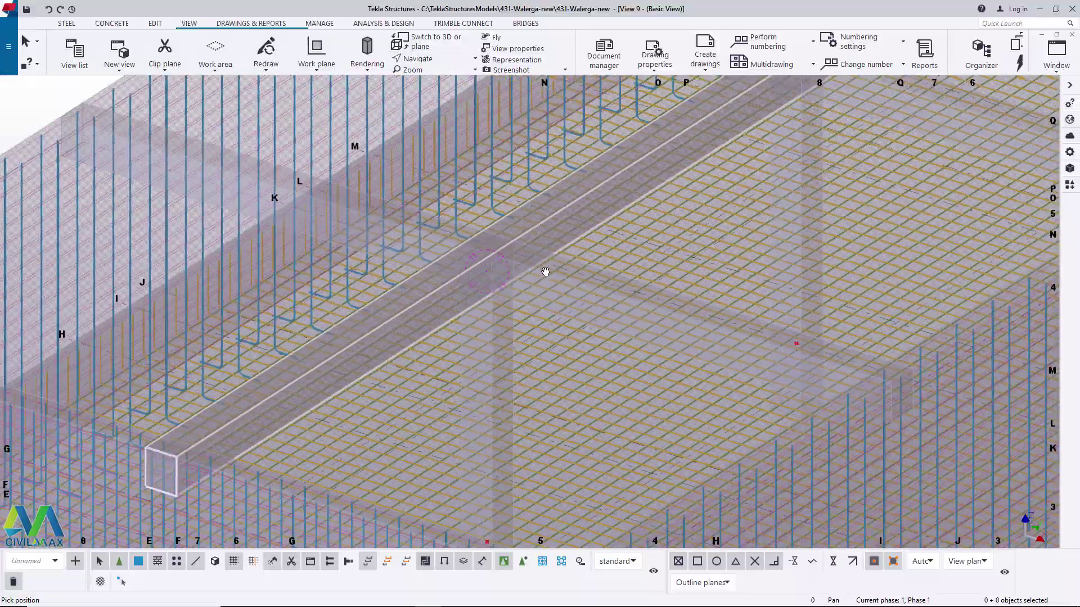
scroll(545, 272, "down", 2)
middle_click_drag(497, 280, 474, 319, "ctrl")
scroll(238, 260, "down", 2)
scroll(473, 320, "up", 6)
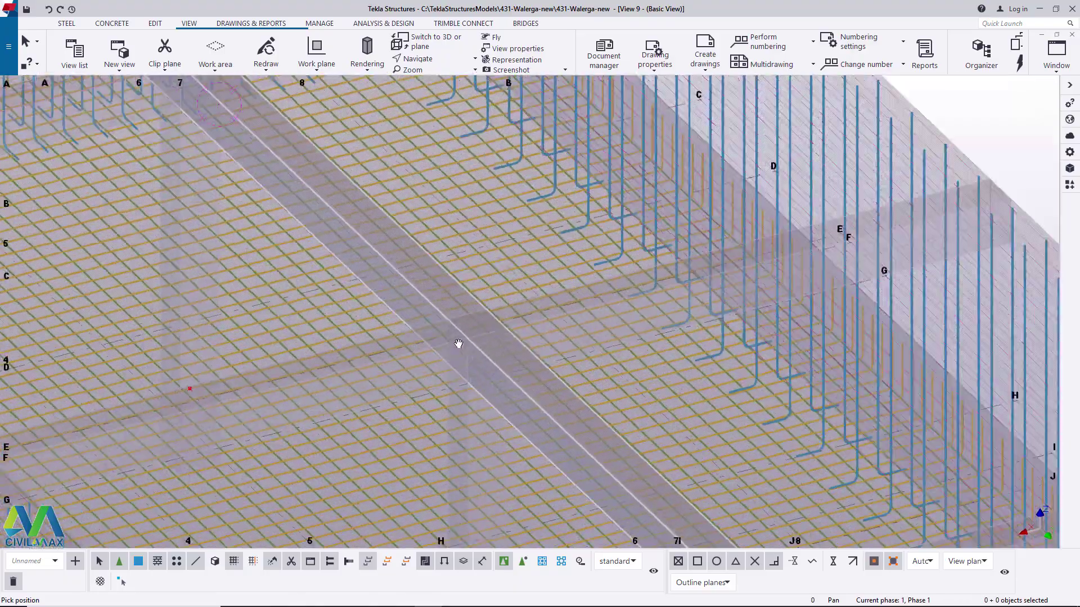
scroll(459, 343, "down", 6)
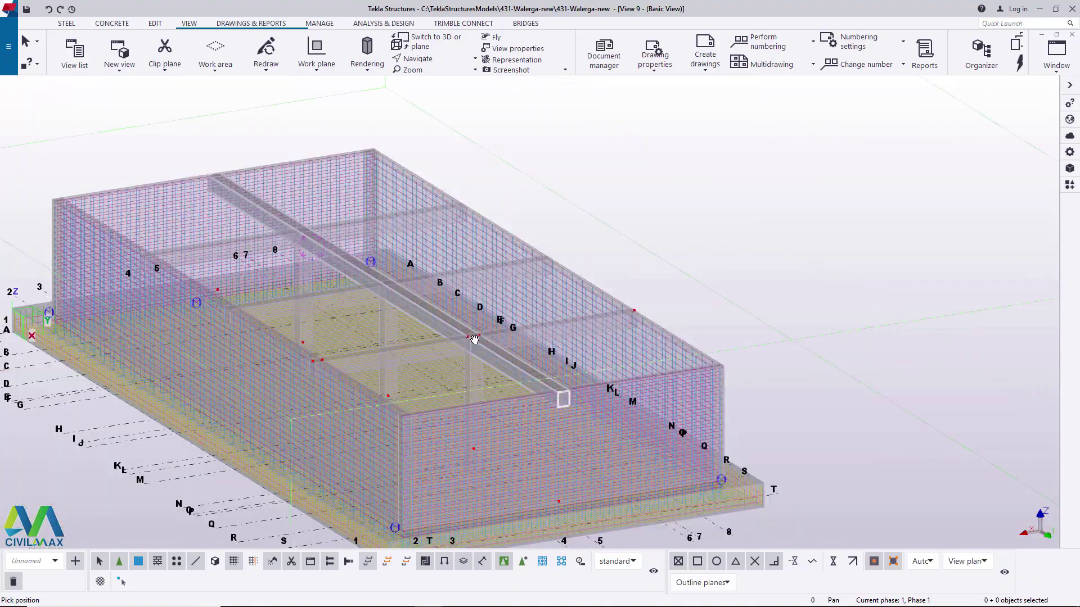
scroll(475, 340, "up", 3)
right_click(465, 337)
left_click(501, 342)
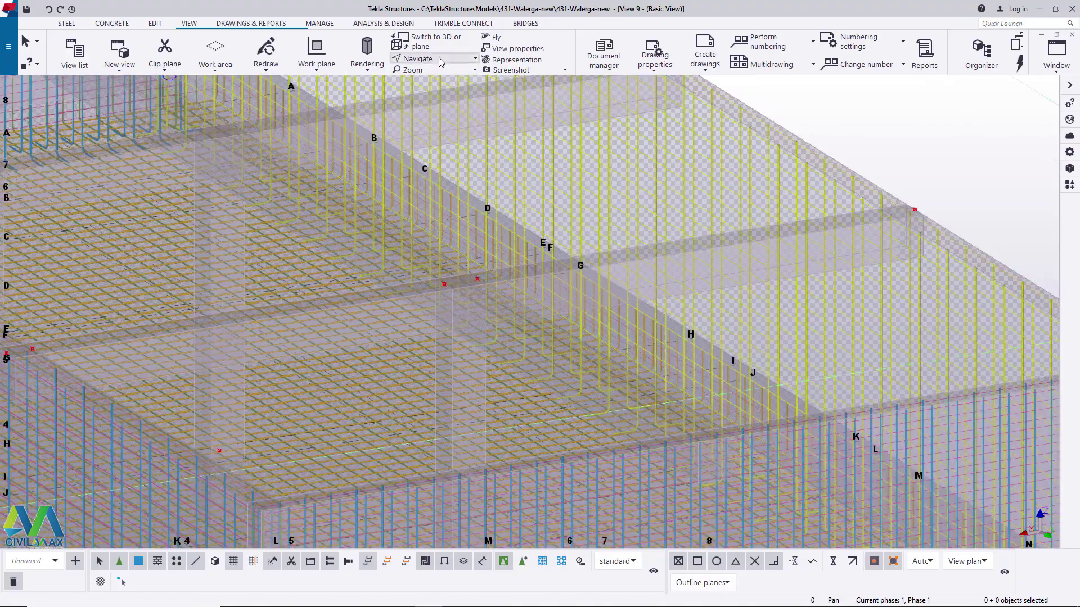
Rotate the transparent tank towards its short end wall to examine the cross beams and wall reinforcement.
key("ctrl+p")
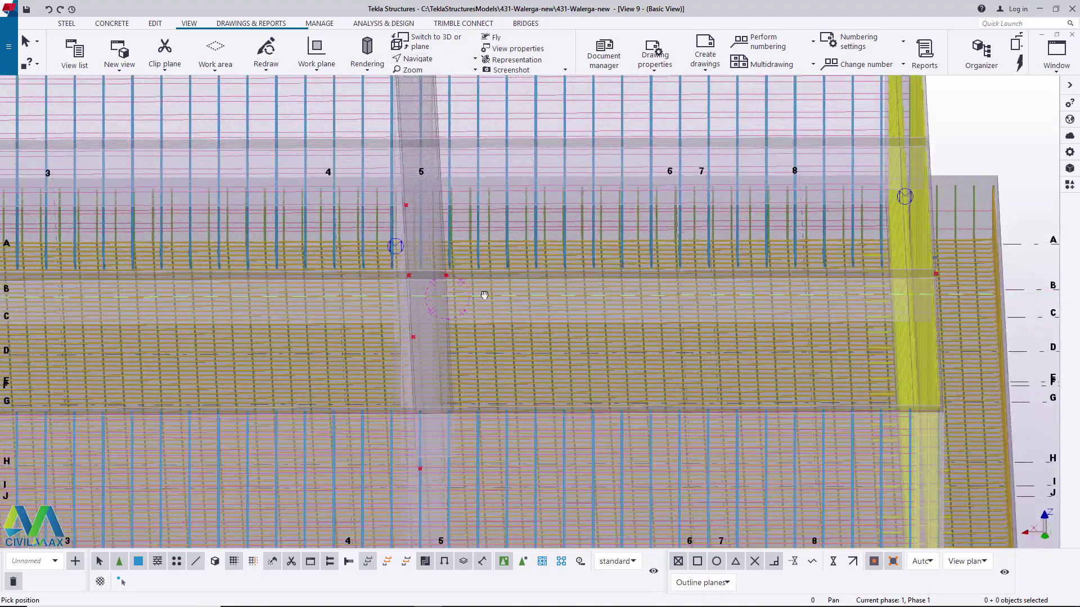
key("ctrl+p")
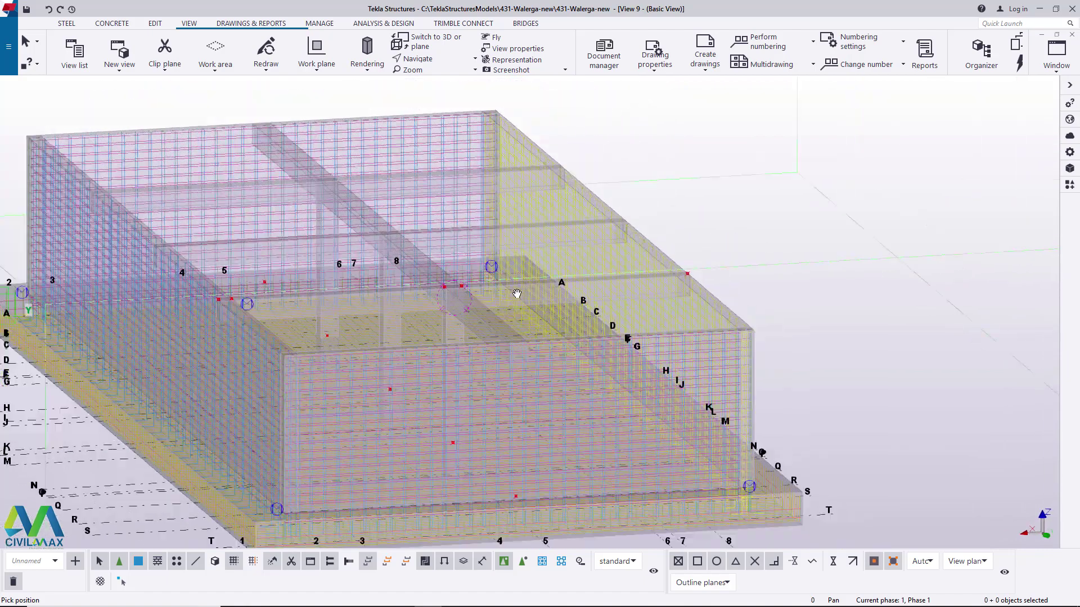
scroll(461, 283, "up", 2)
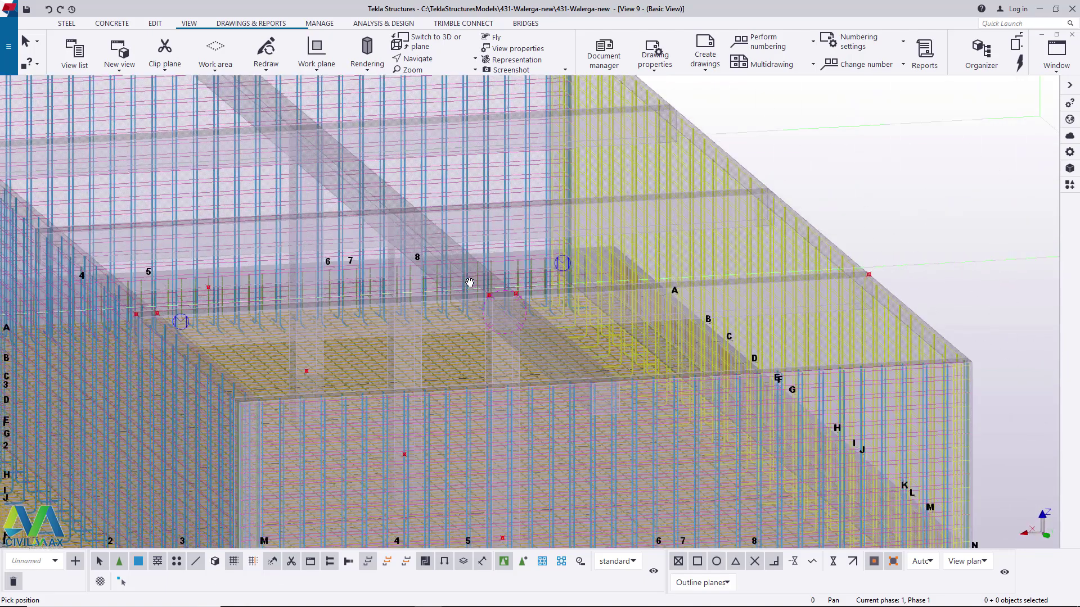